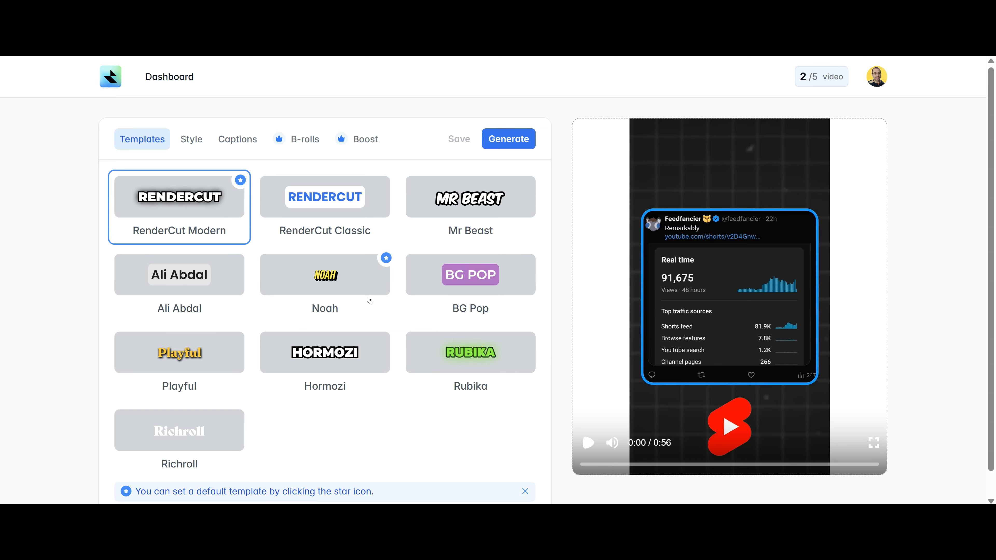
Preview the short, try the Classic, Mr Beast, Ali Abdal, Noah, BG Pop and Rubika styles, then apply Hormozi.
click(589, 443)
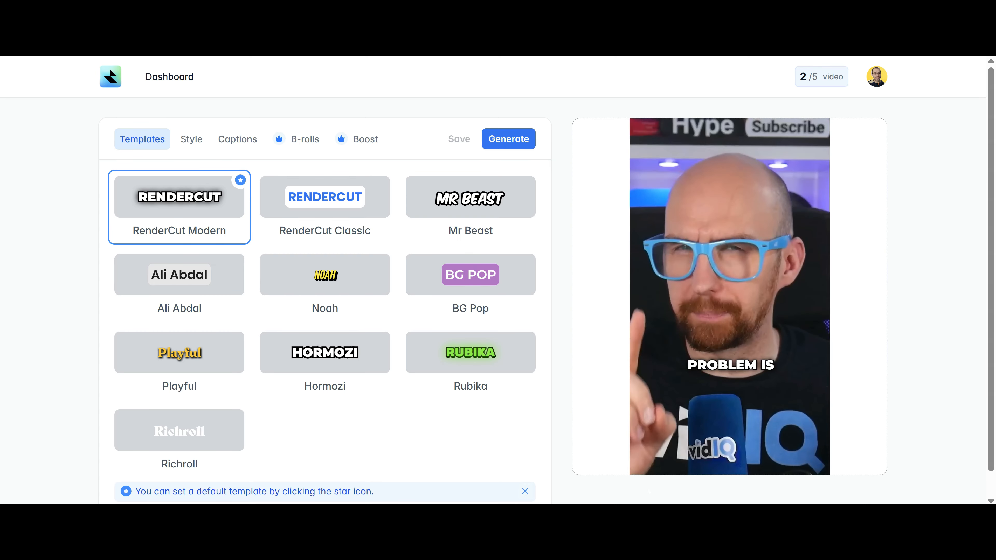
click(590, 443)
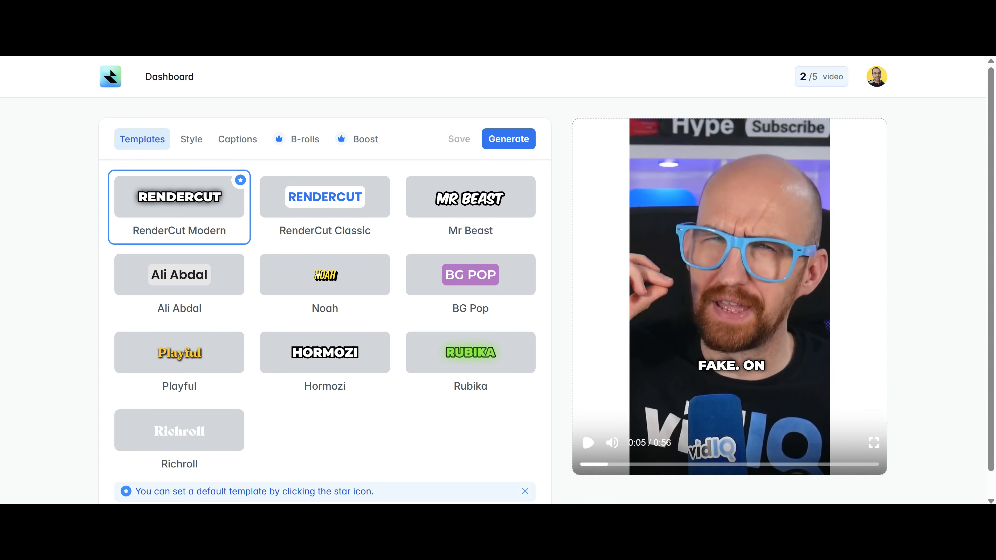
click(329, 204)
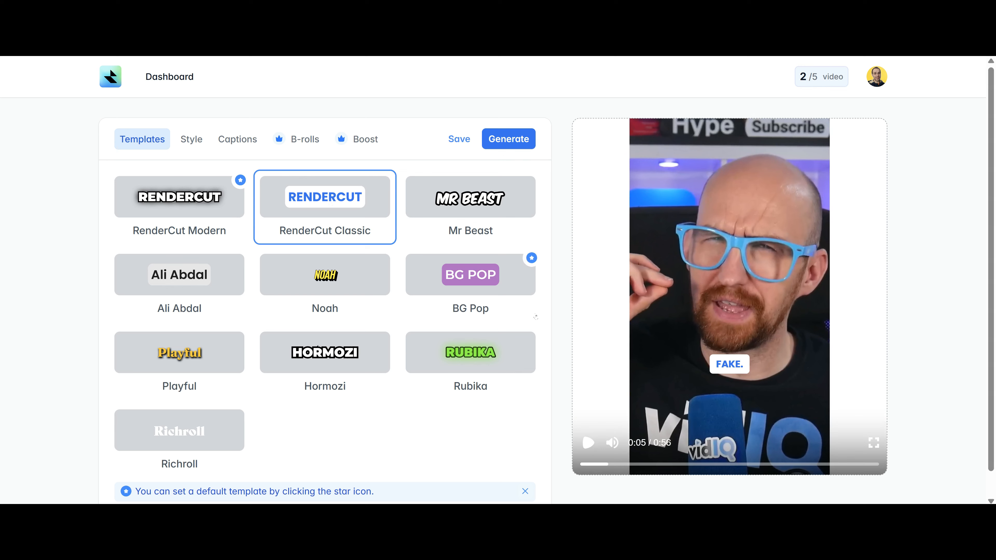
click(497, 213)
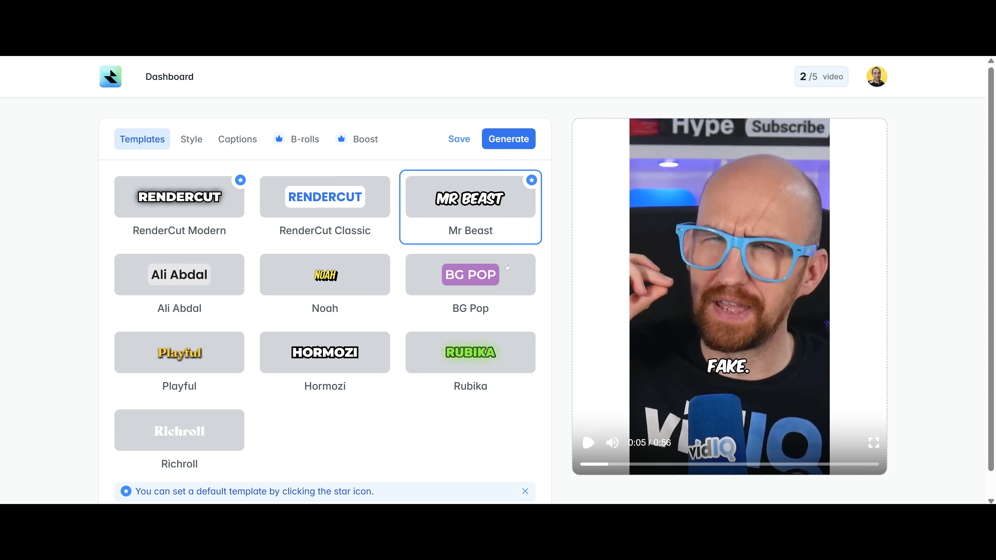
click(180, 282)
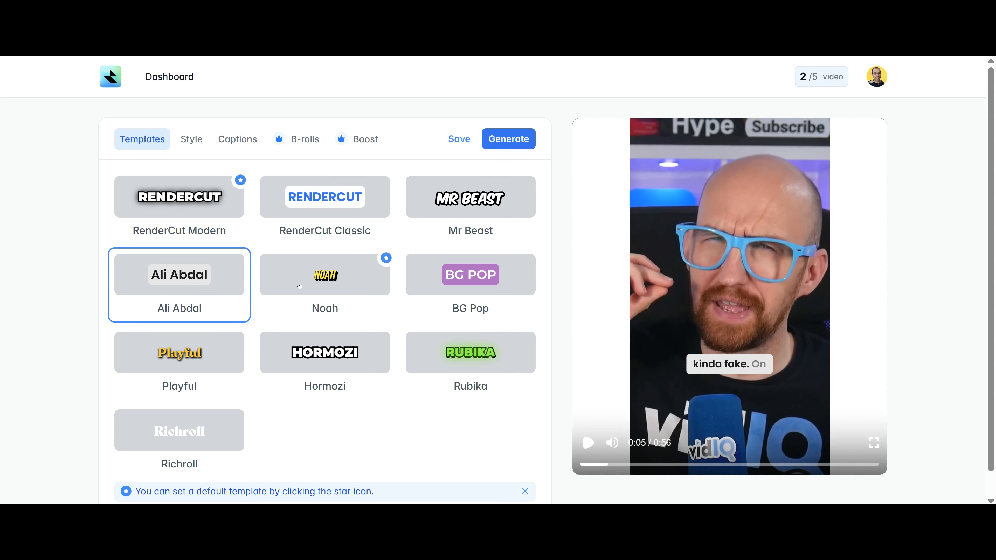
click(325, 278)
click(470, 279)
click(471, 355)
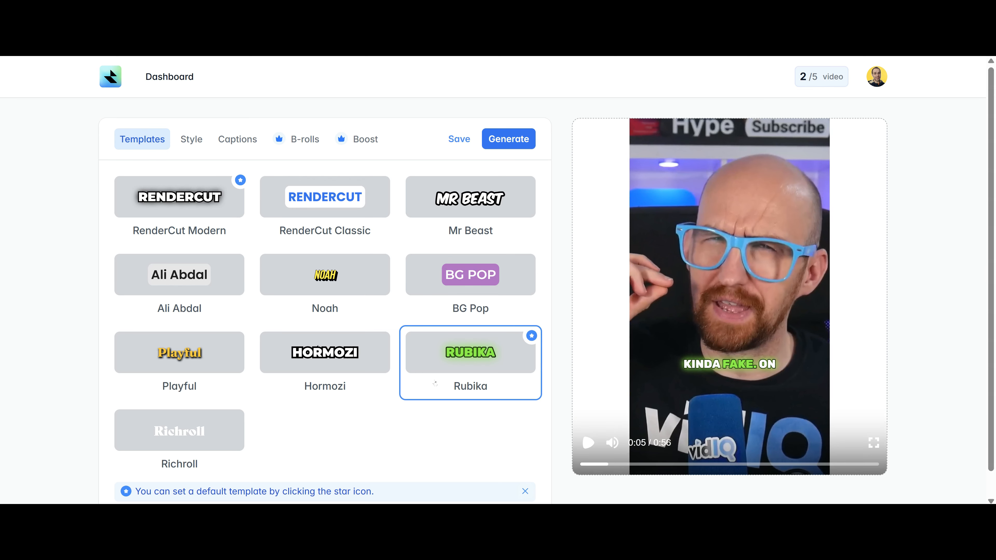
click(332, 368)
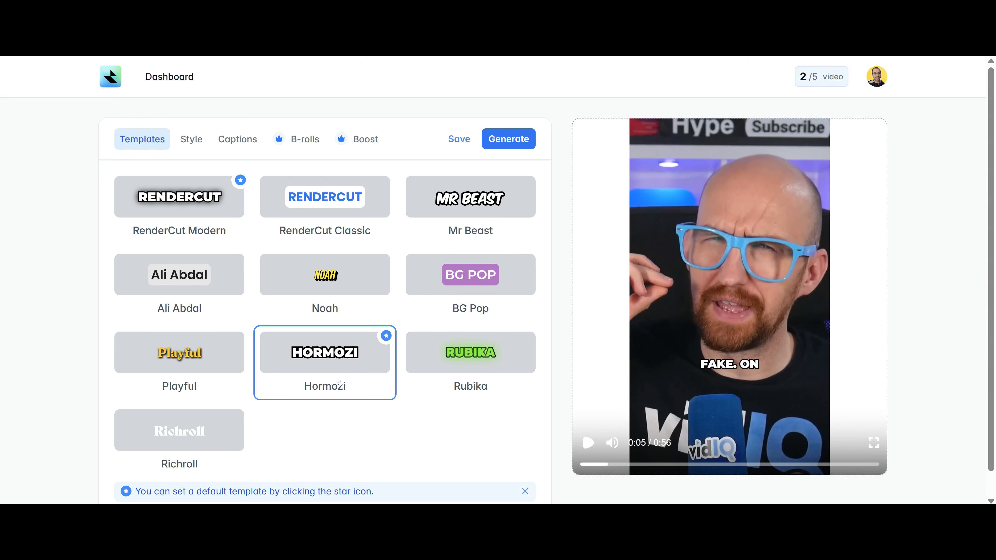
scroll(357, 346, down, 1)
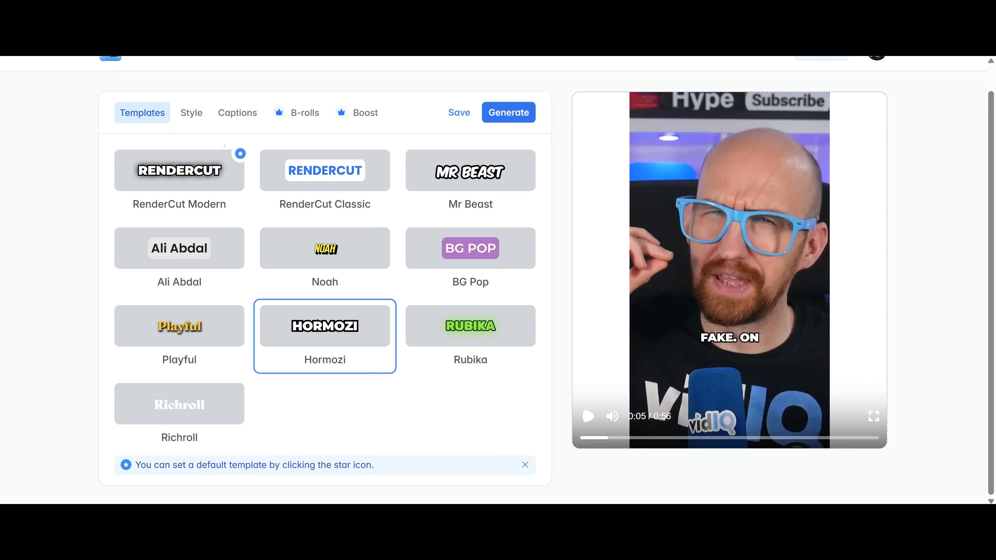
Set the caption font to Montserrat with Bold weight.
click(191, 112)
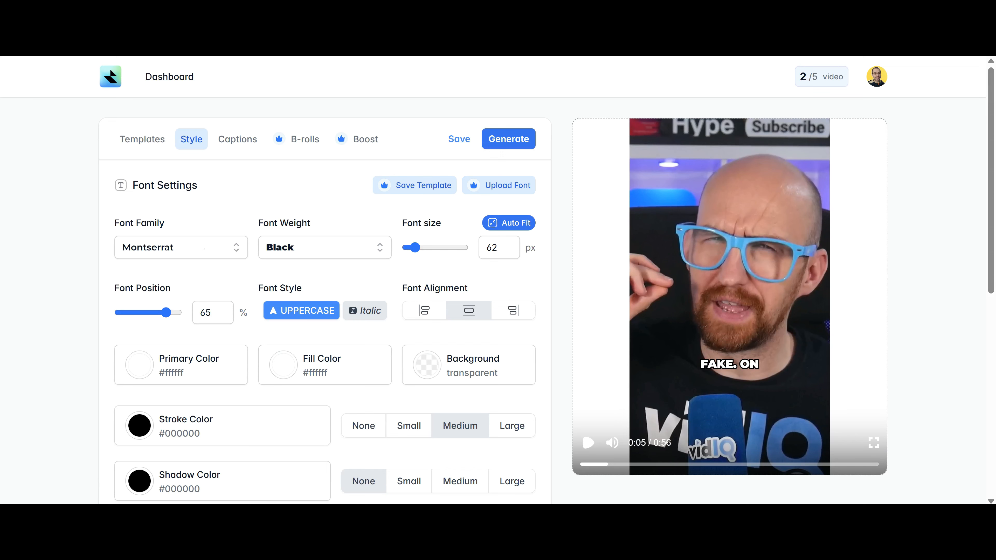
click(189, 248)
scroll(204, 345, down, 3)
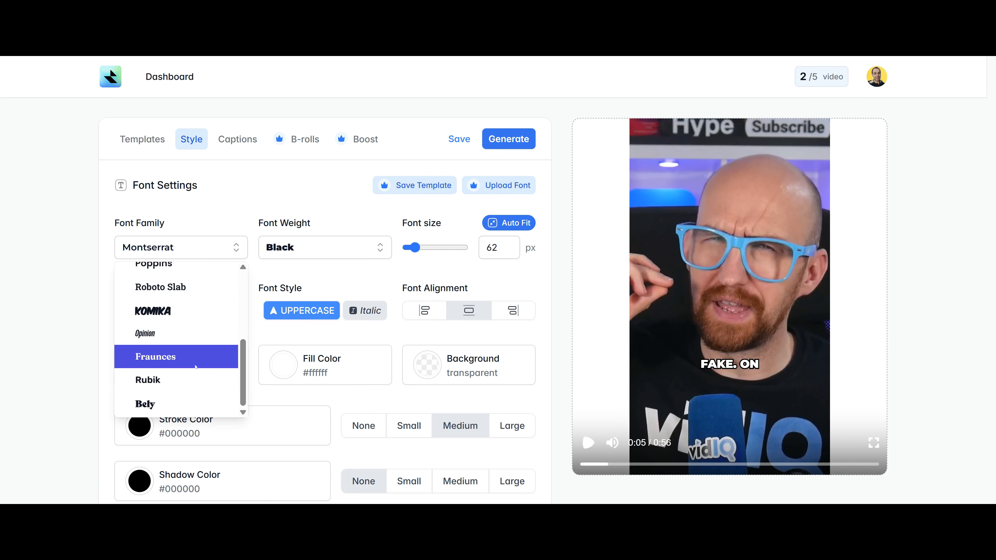
scroll(204, 342, up, 3)
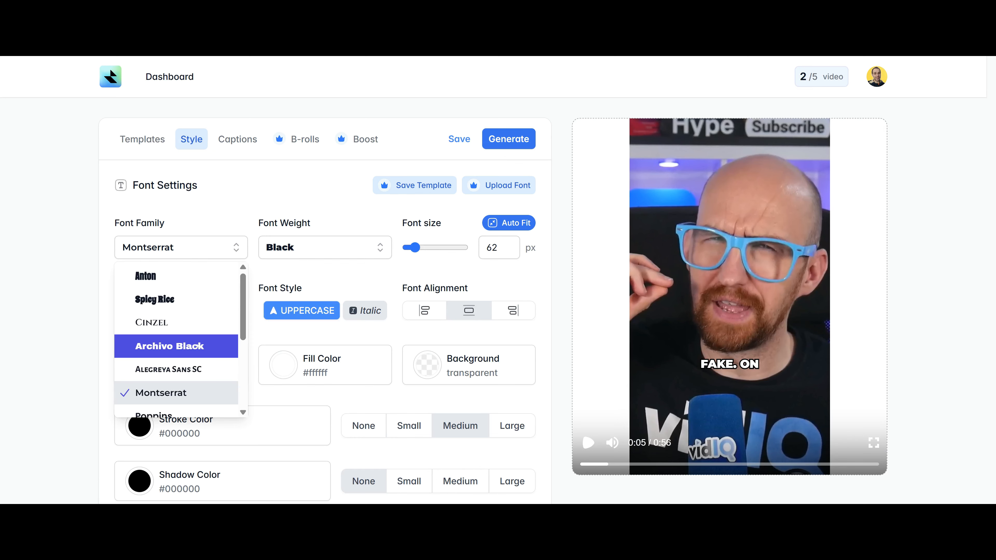
click(184, 393)
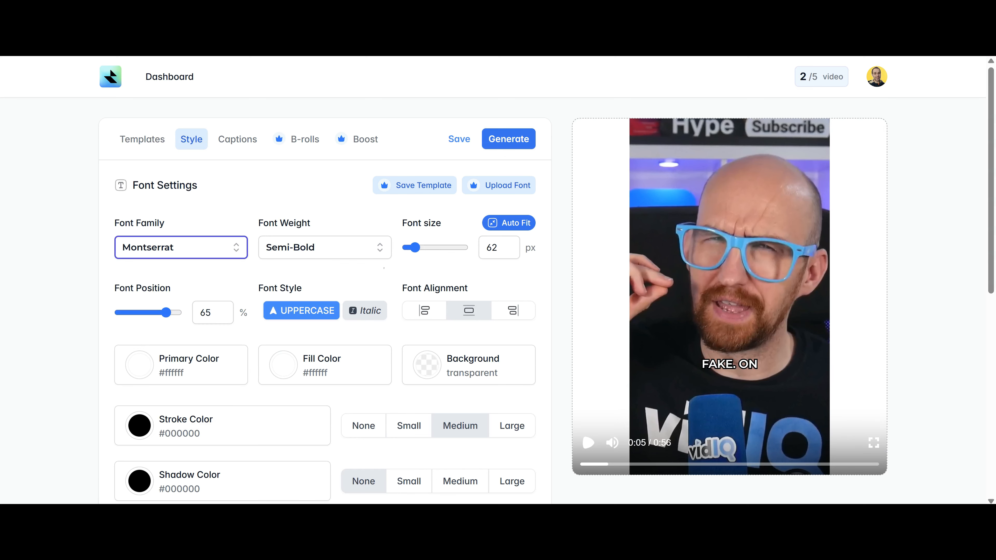
click(313, 252)
click(319, 371)
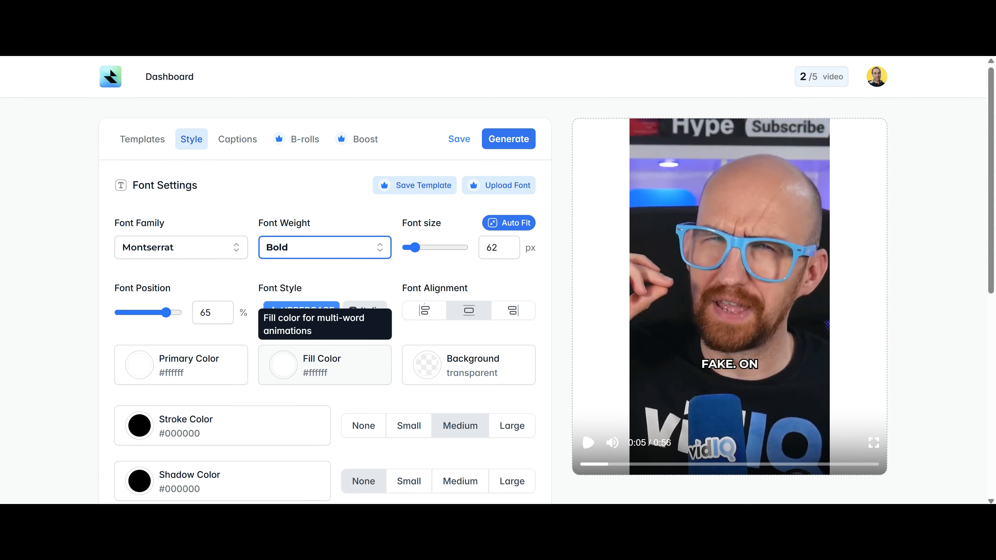
Size captions to 75 px at 61% position, keeping them uppercase, non-italic and centred.
mouse_move(415, 247)
mouse_down()
mouse_move(429, 248)
mouse_move(417, 248)
mouse_up()
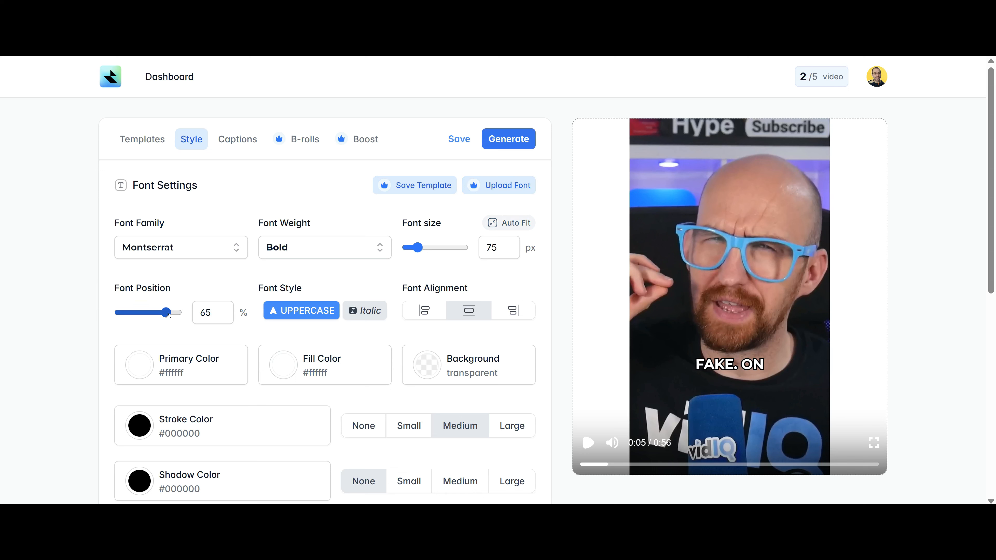
mouse_move(168, 315)
mouse_down()
mouse_move(151, 316)
mouse_move(164, 316)
mouse_up()
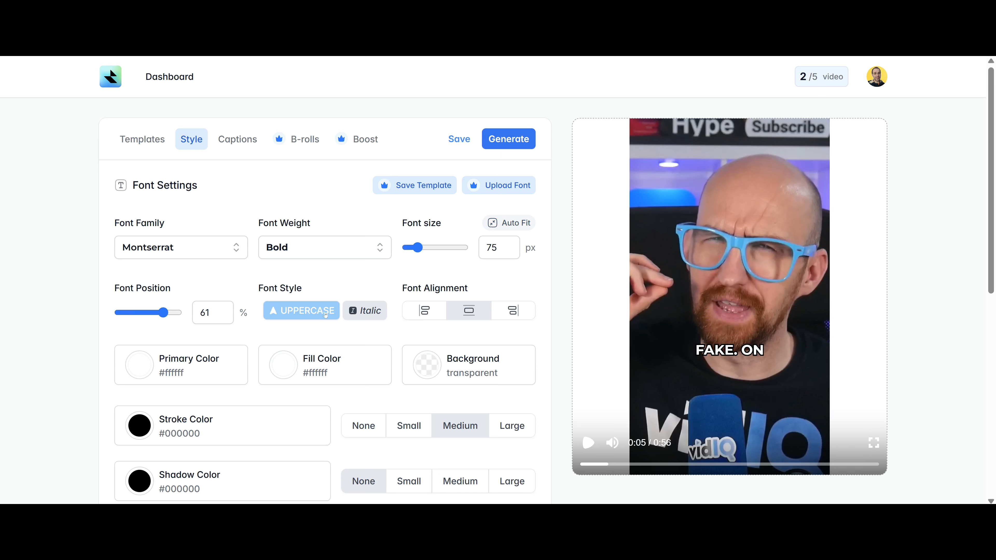
click(317, 317)
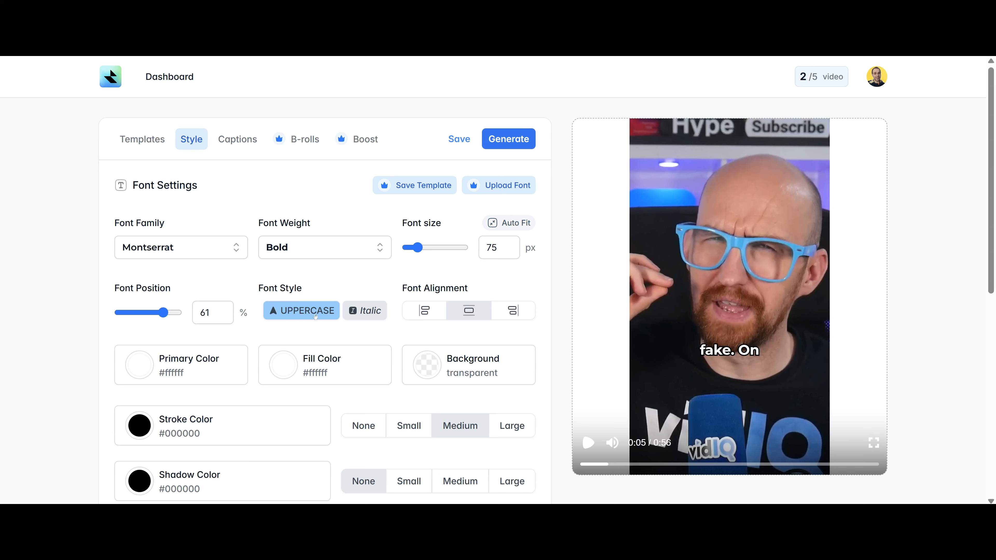
click(329, 317)
click(372, 316)
click(372, 316)
click(425, 310)
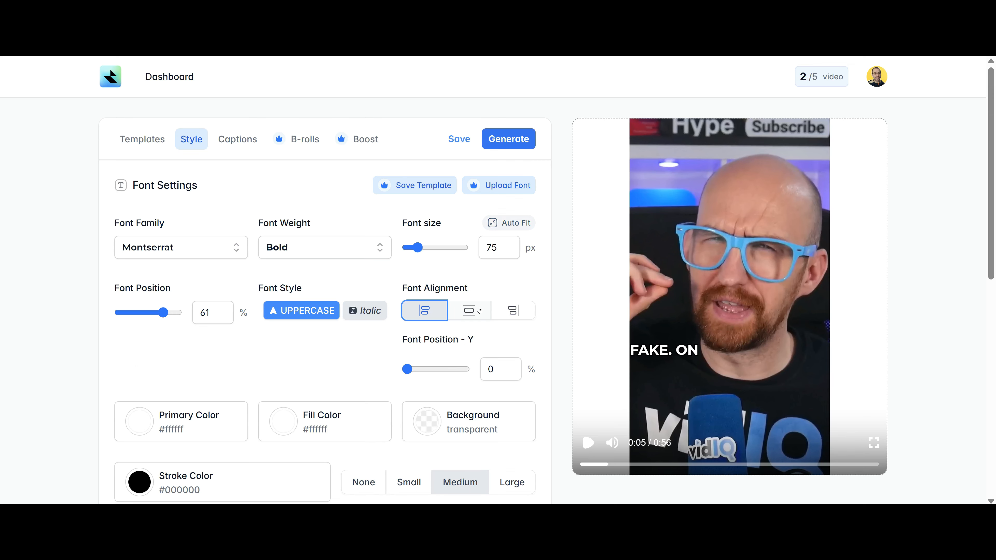
click(469, 310)
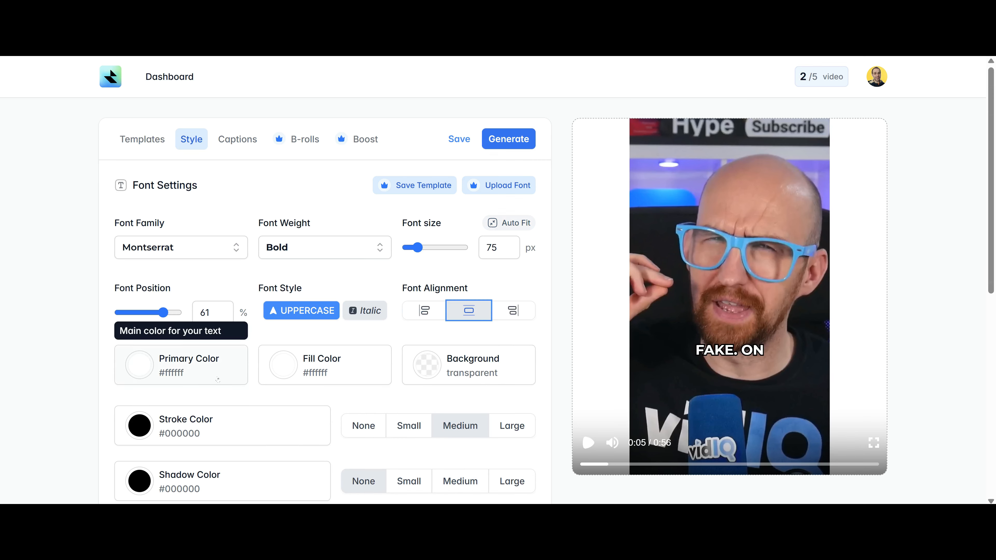
Make the caption text purple and the fill colour bright green.
click(149, 369)
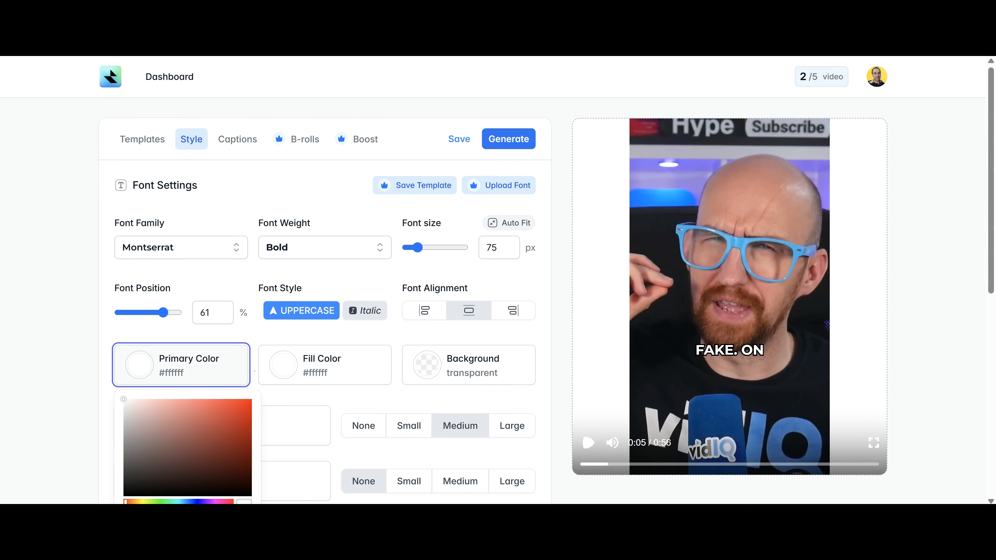
mouse_move(212, 423)
mouse_down()
mouse_move(246, 414)
mouse_move(209, 428)
mouse_up()
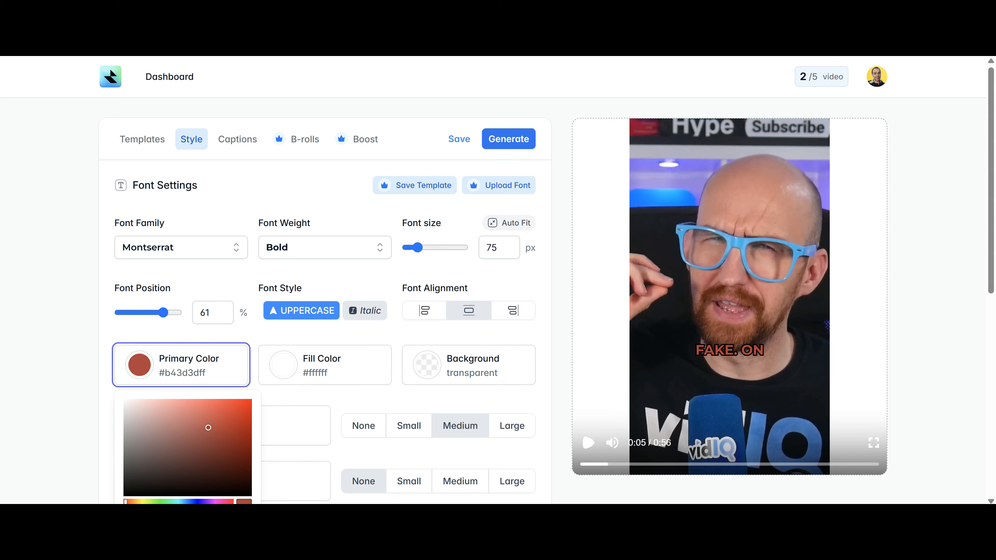
drag(198, 502, 210, 502)
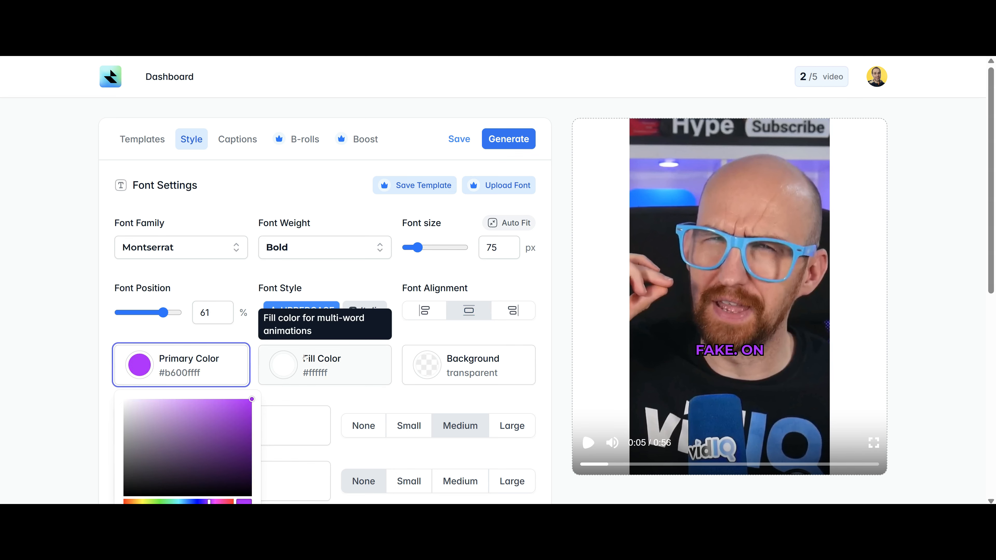
click(300, 382)
drag(324, 453, 340, 485)
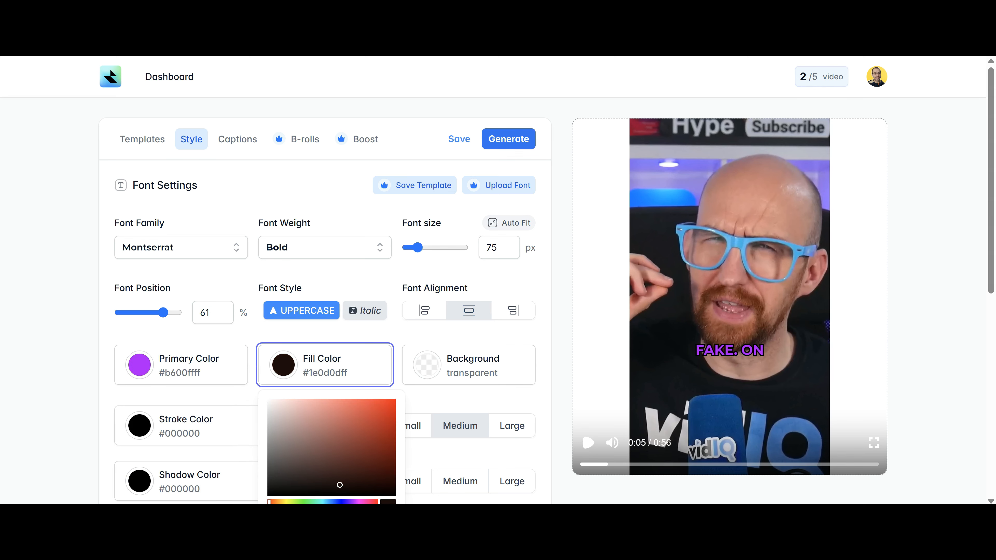
drag(270, 502, 299, 502)
click(375, 407)
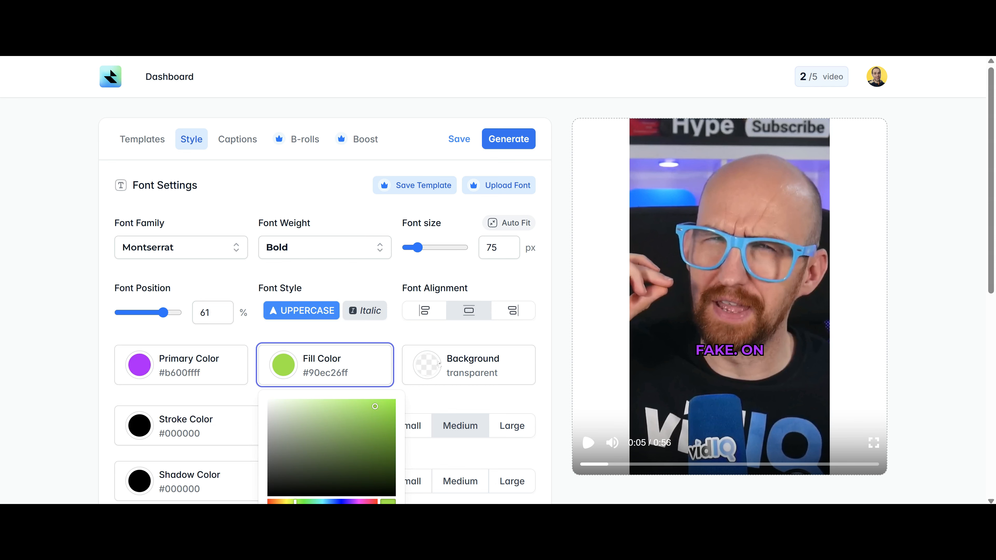
Set the caption background to a fully opaque bright cyan.
click(441, 371)
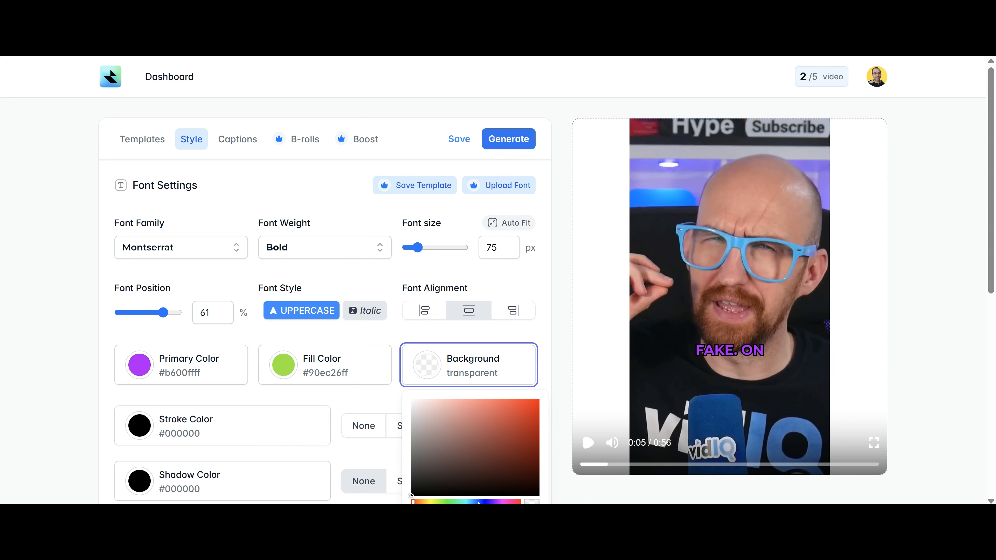
drag(479, 503, 469, 503)
drag(510, 416, 532, 414)
click(561, 356)
click(454, 367)
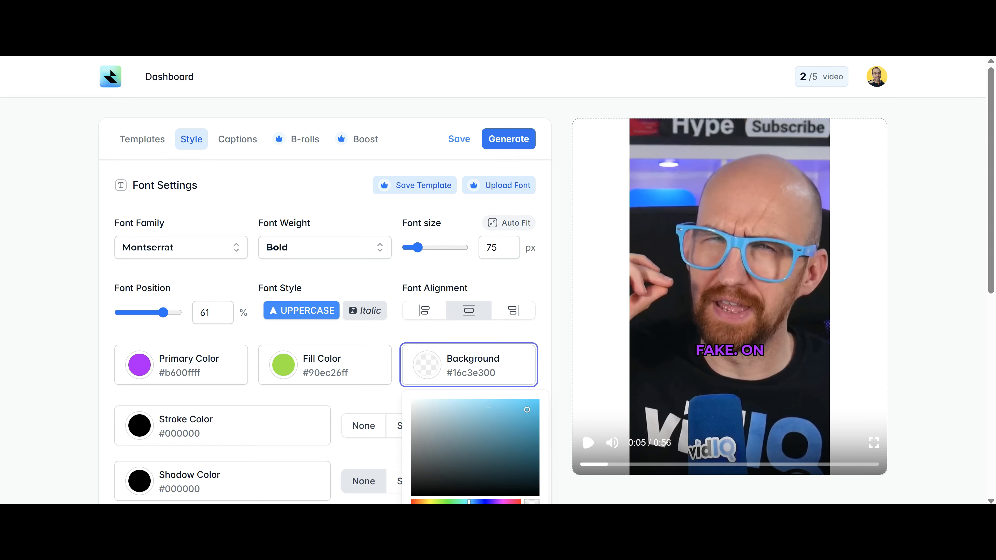
scroll(489, 408, down, 4)
drag(435, 363, 542, 367)
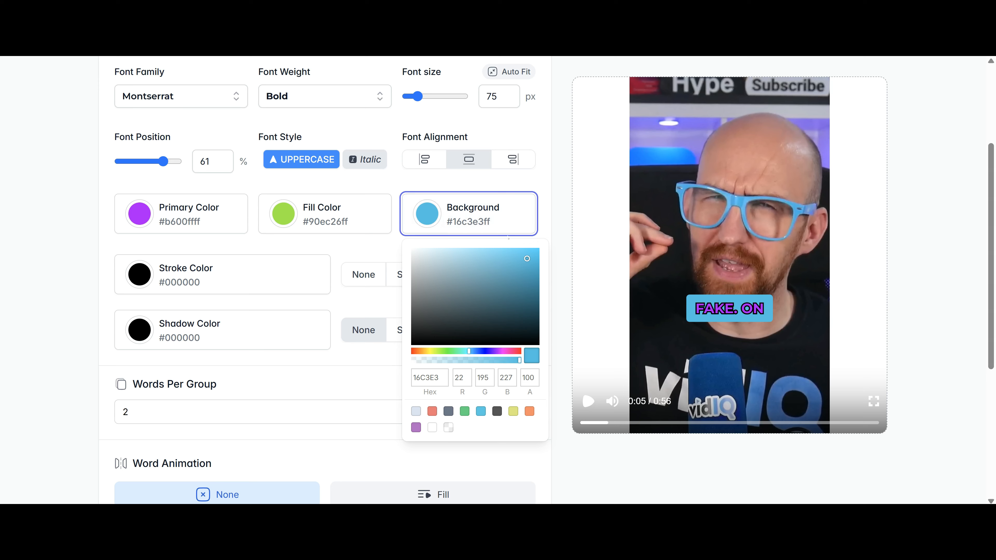
key(Escape)
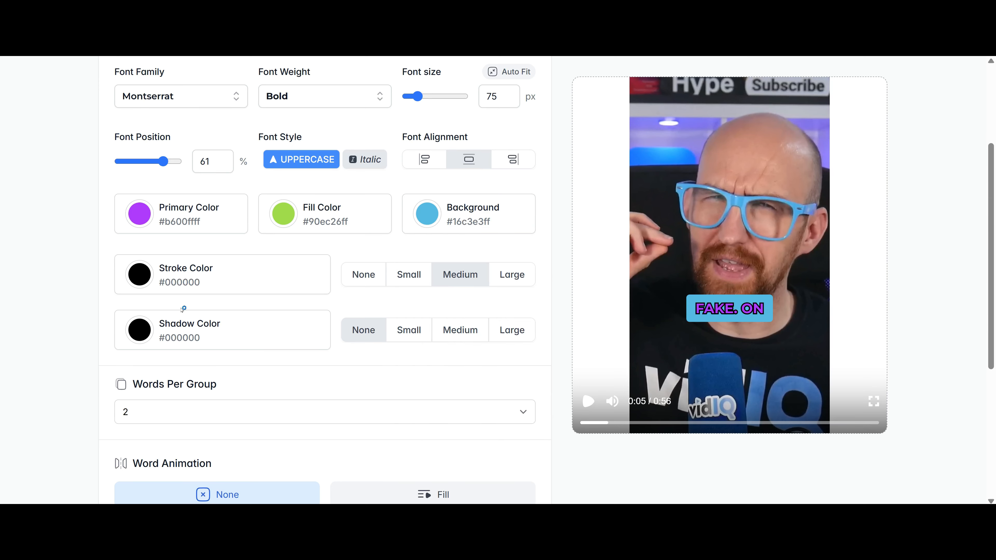
Give the captions a small bright yellow text outline.
click(194, 275)
mouse_move(194, 353)
mouse_down()
mouse_move(229, 349)
mouse_move(247, 317)
mouse_move(211, 365)
mouse_up()
drag(208, 413, 141, 412)
drag(243, 316, 278, 293)
click(378, 293)
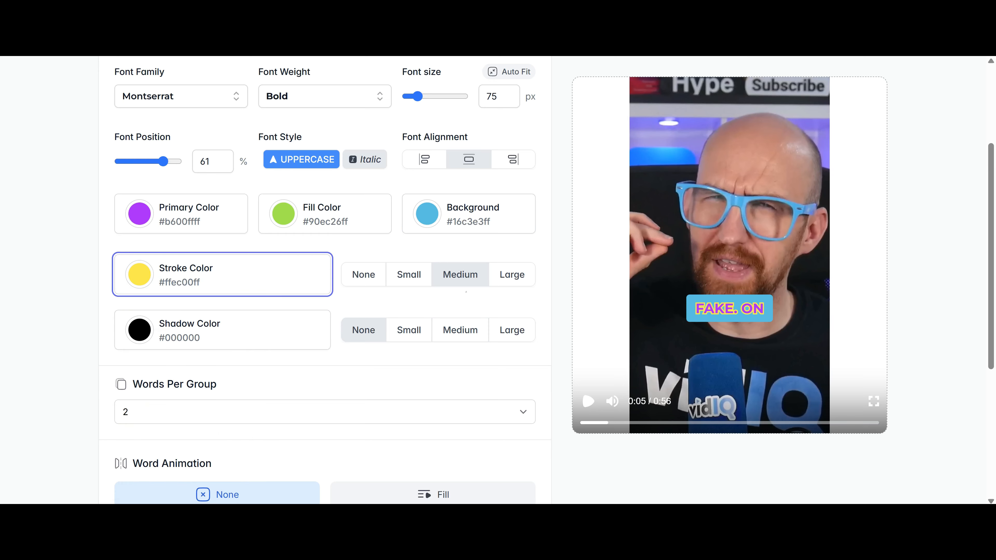
click(517, 282)
click(466, 280)
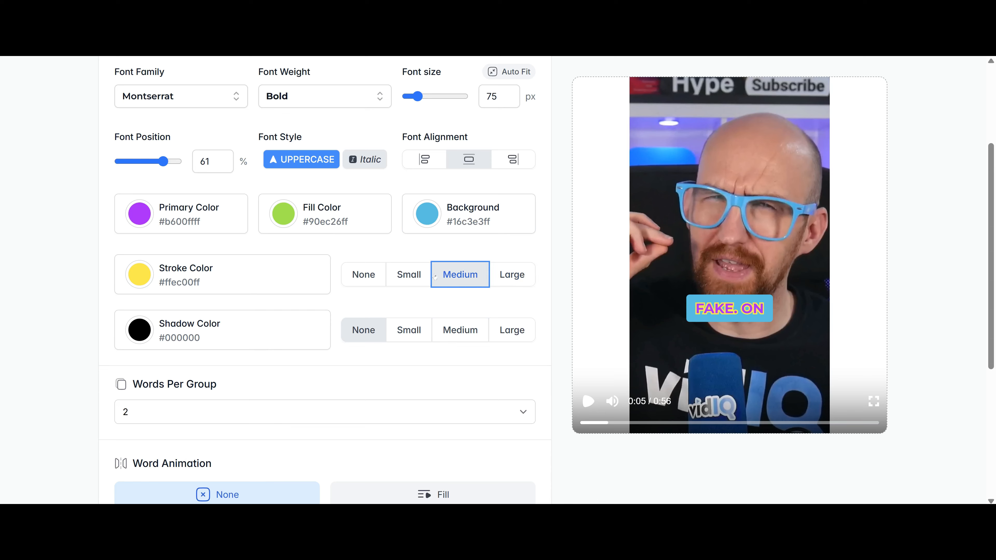
click(410, 274)
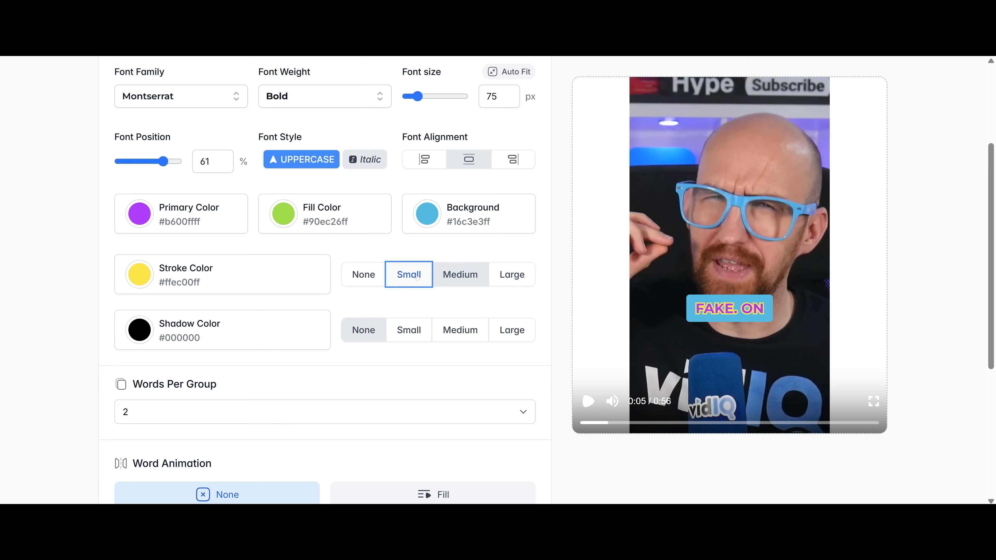
Add a medium shadow to the captions and keep its colour black.
click(463, 332)
click(202, 342)
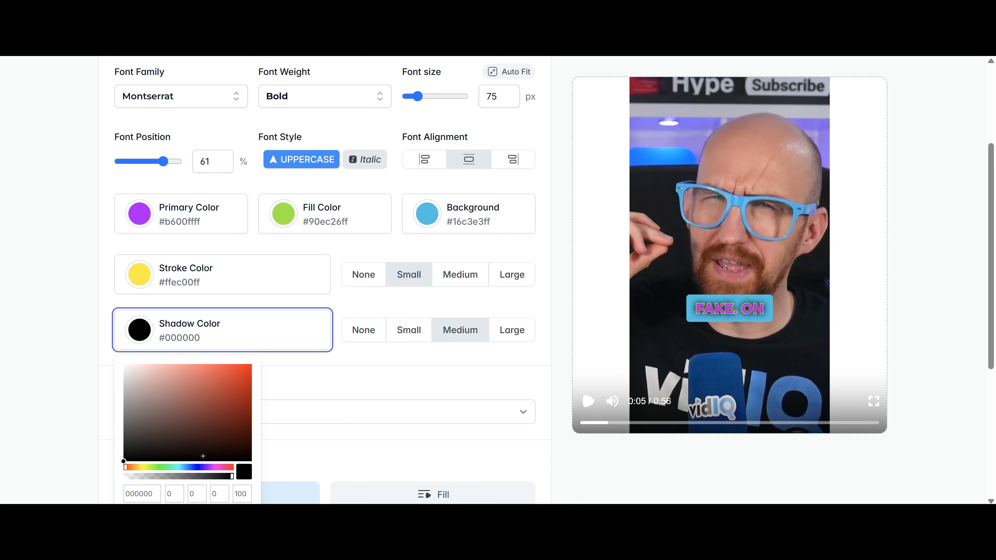
drag(182, 470, 143, 469)
click(755, 332)
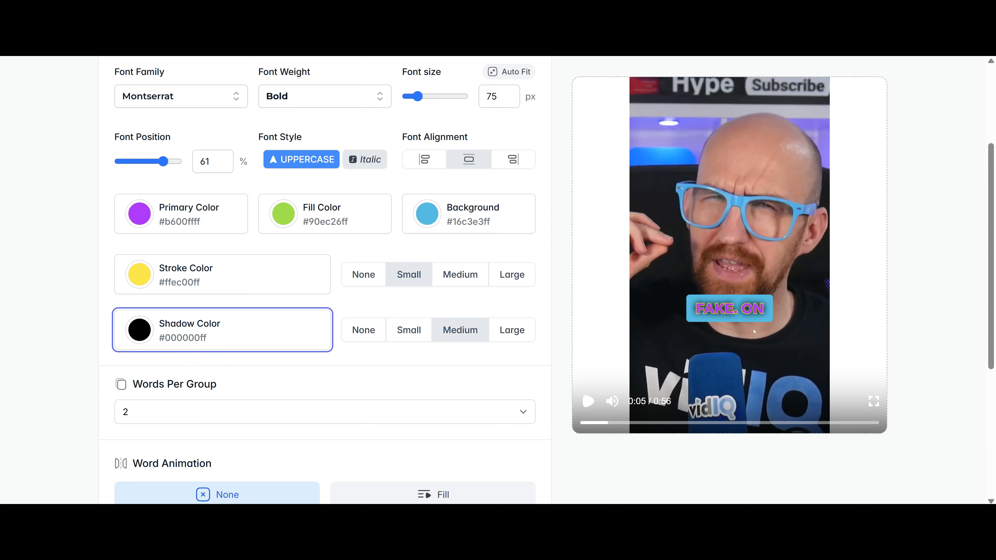
Try 3 and 6 words per group, then settle on 4 caption words per group.
scroll(312, 289, down, 3)
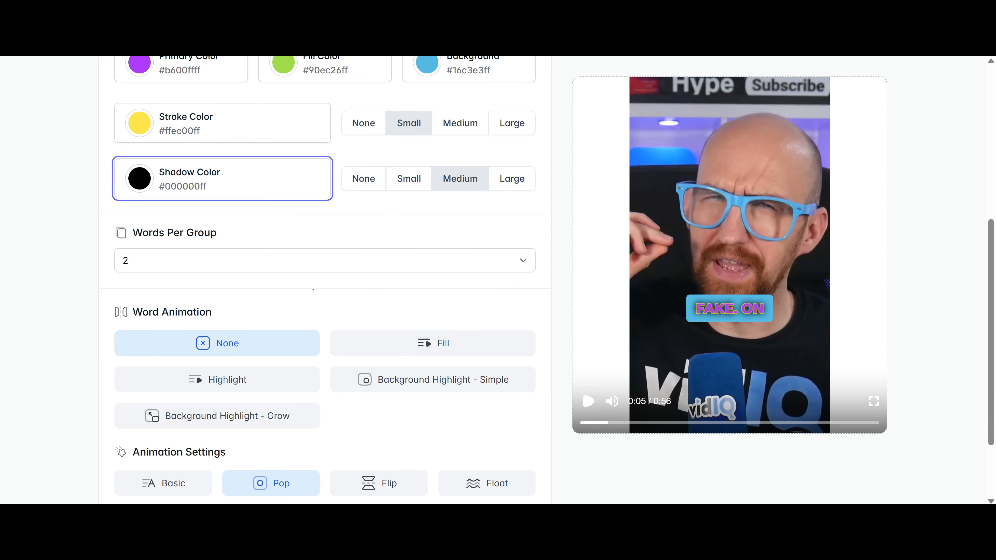
click(509, 262)
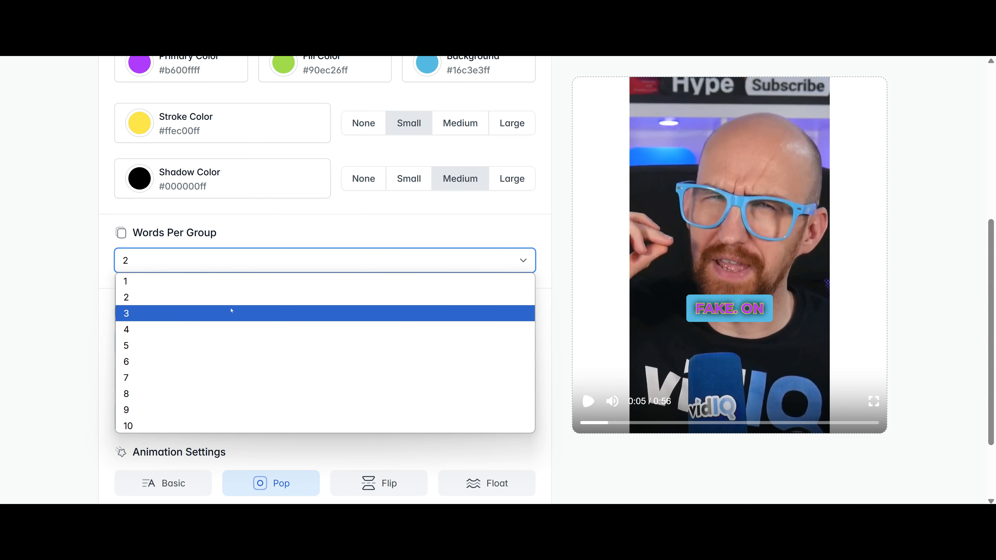
click(253, 304)
click(452, 271)
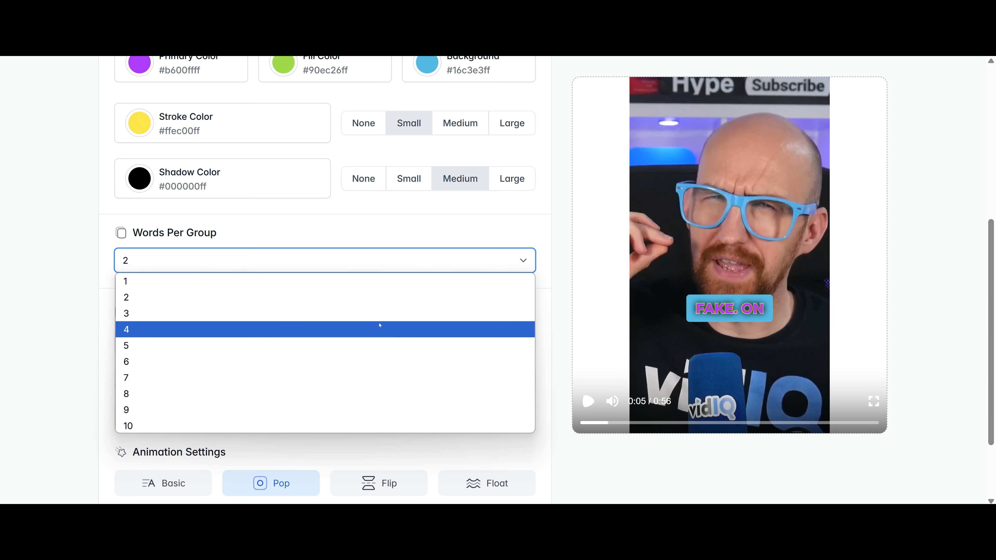
click(306, 313)
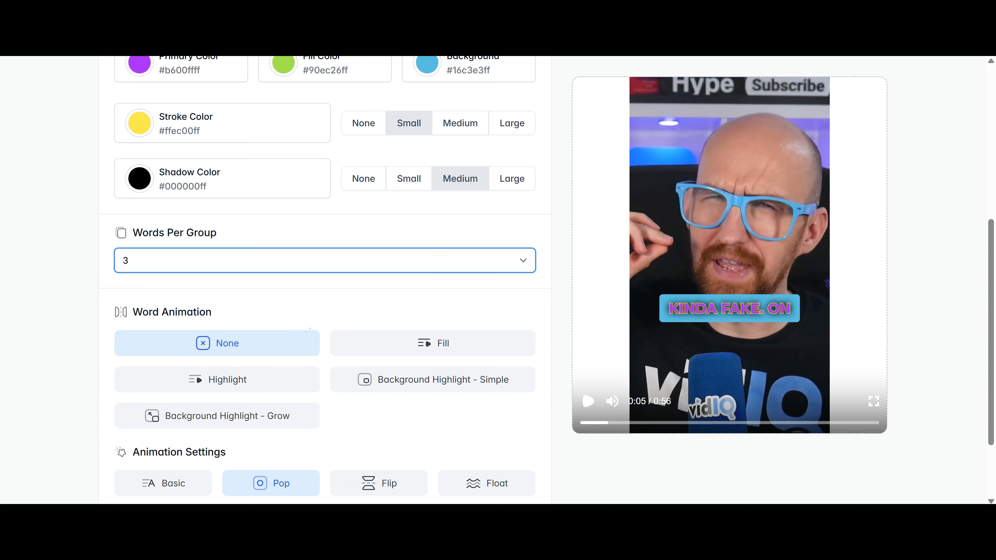
click(405, 267)
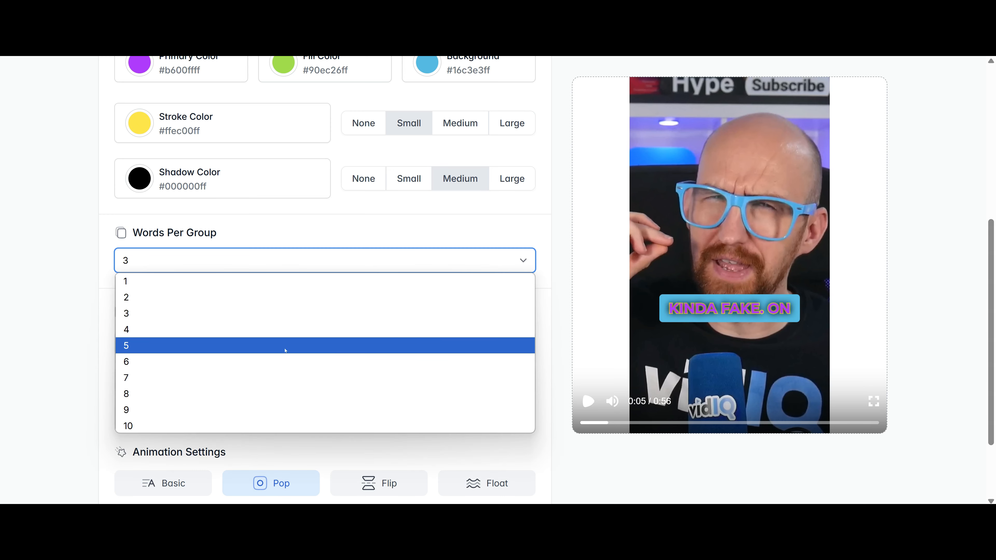
click(286, 362)
click(374, 261)
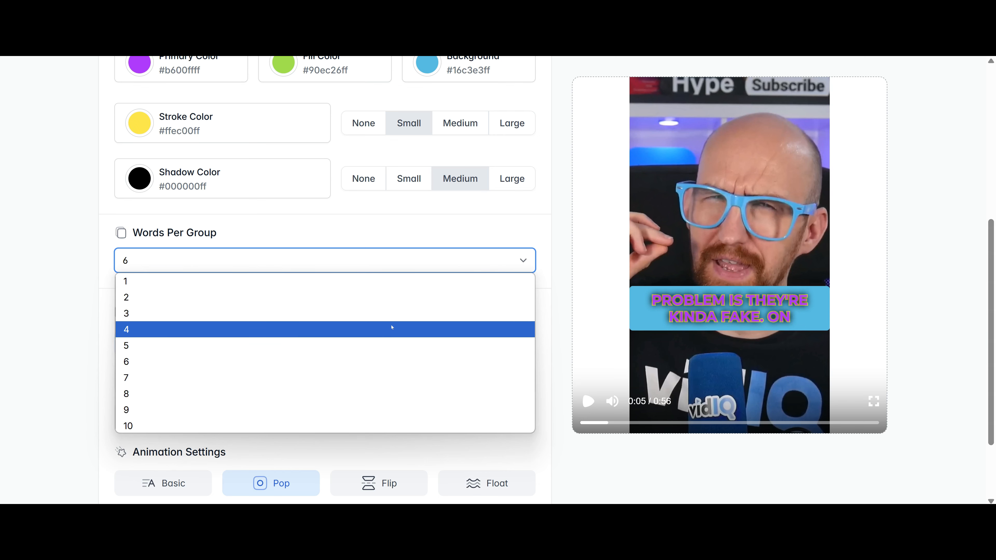
click(392, 329)
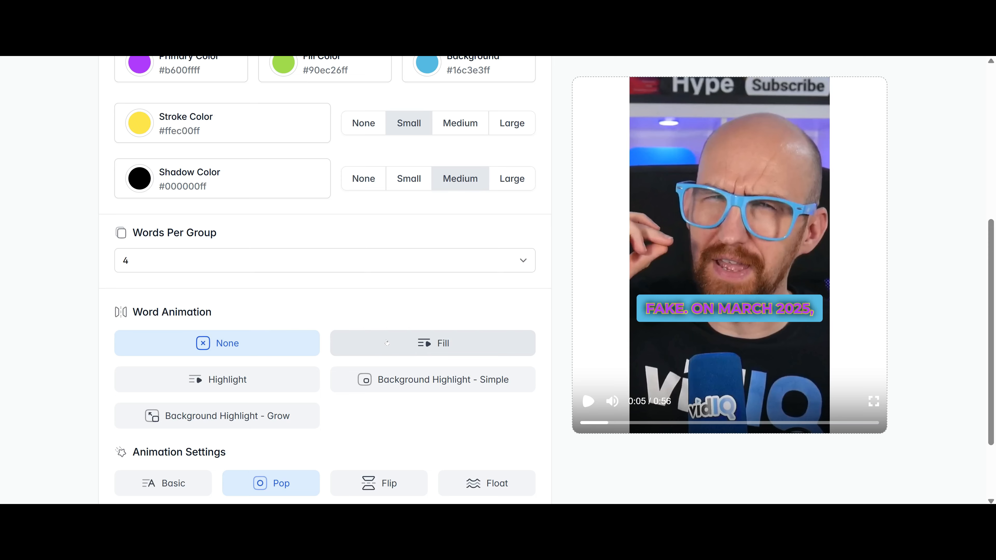
Apply the Fill word animation and preview it, then preview the Highlight animation.
click(439, 344)
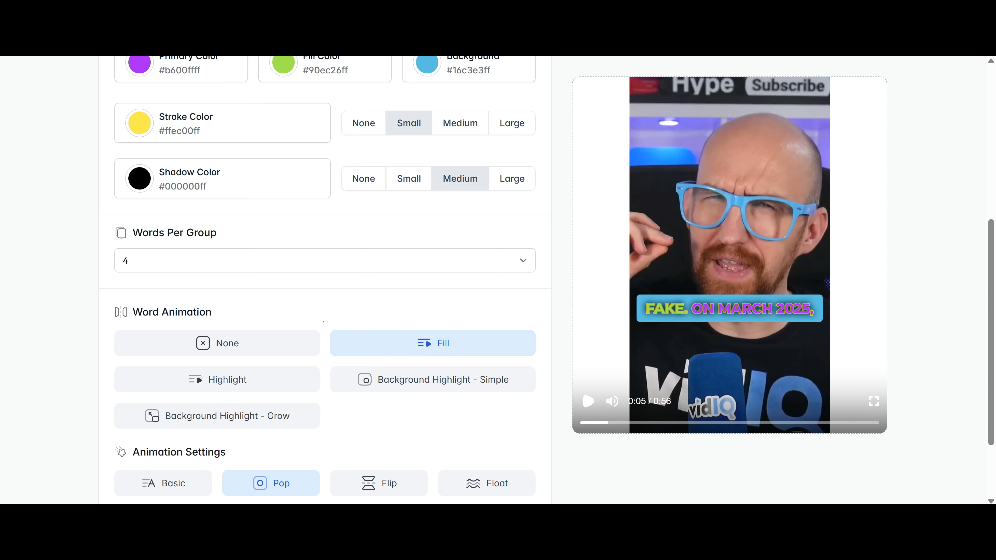
scroll(321, 193, up, 4)
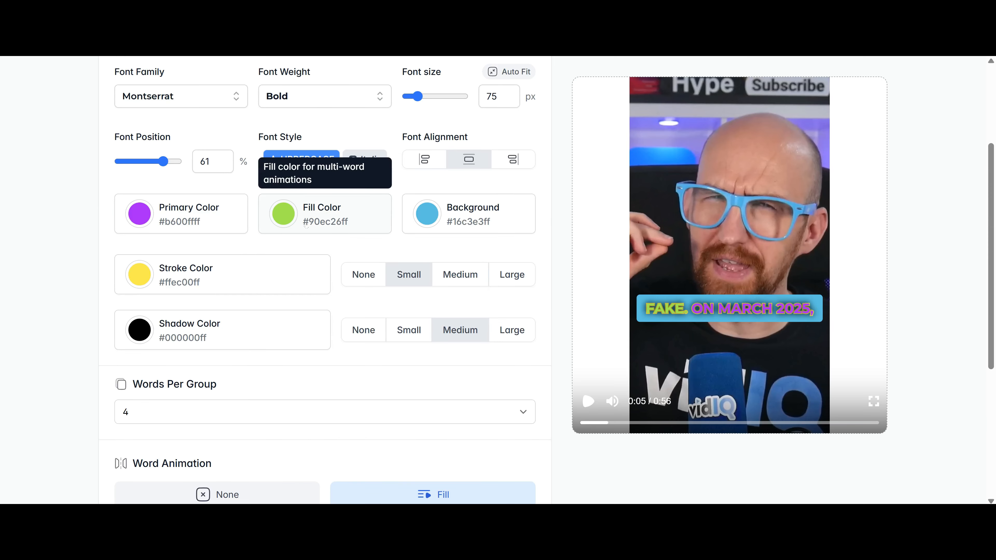
scroll(297, 227, down, 4)
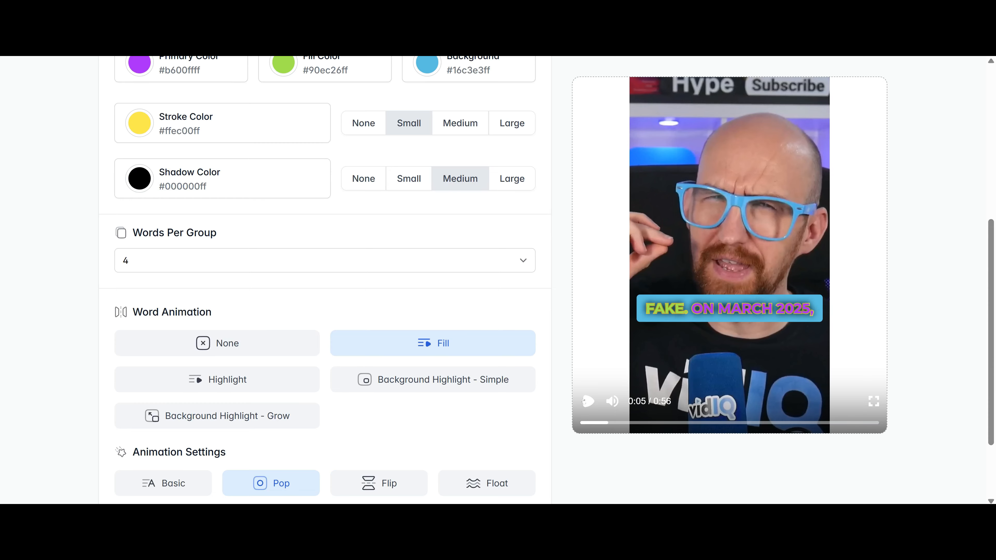
click(586, 405)
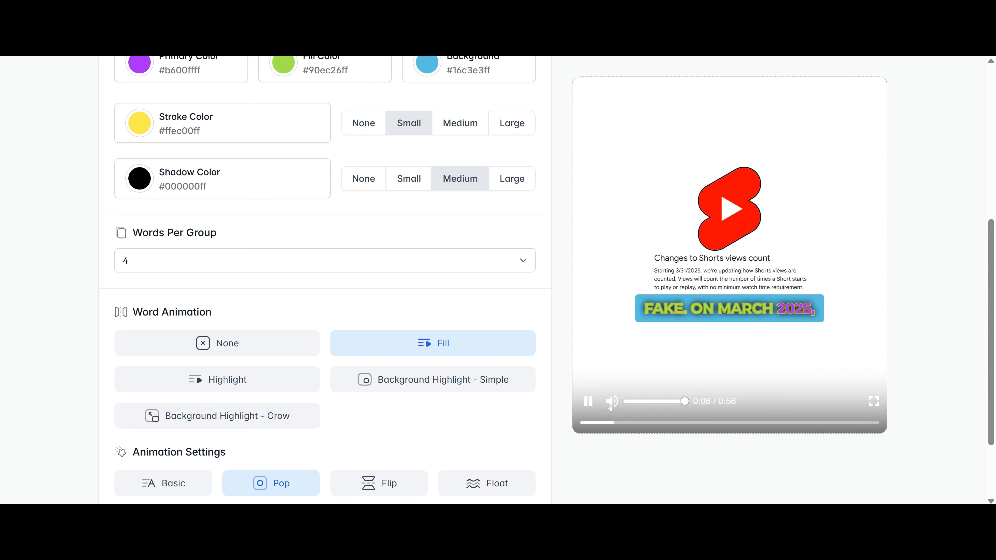
click(588, 403)
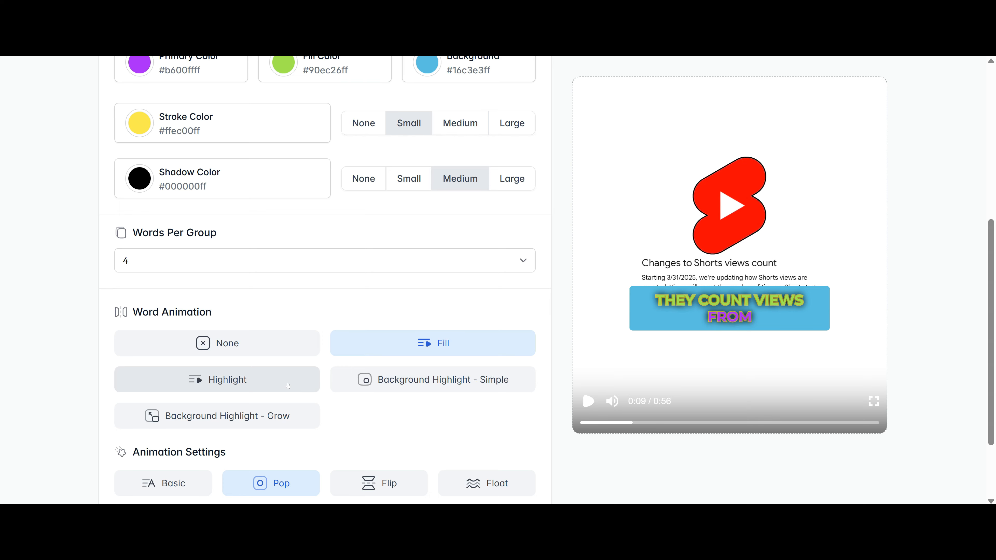
click(261, 389)
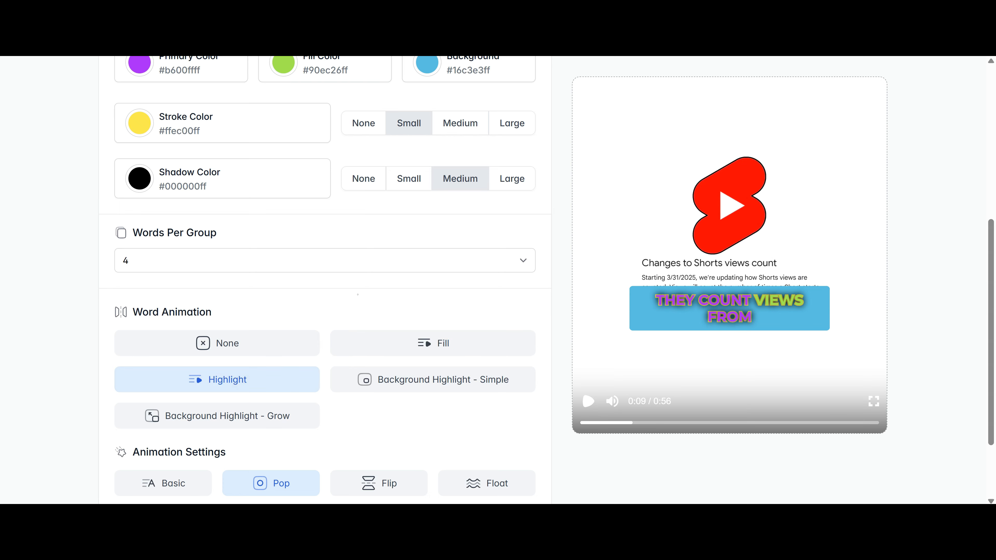
click(589, 402)
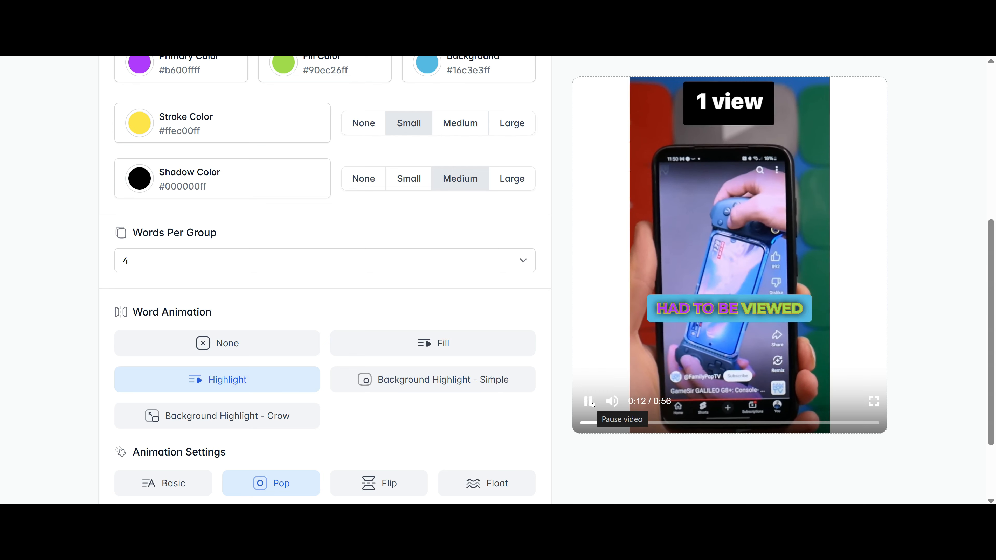
click(588, 401)
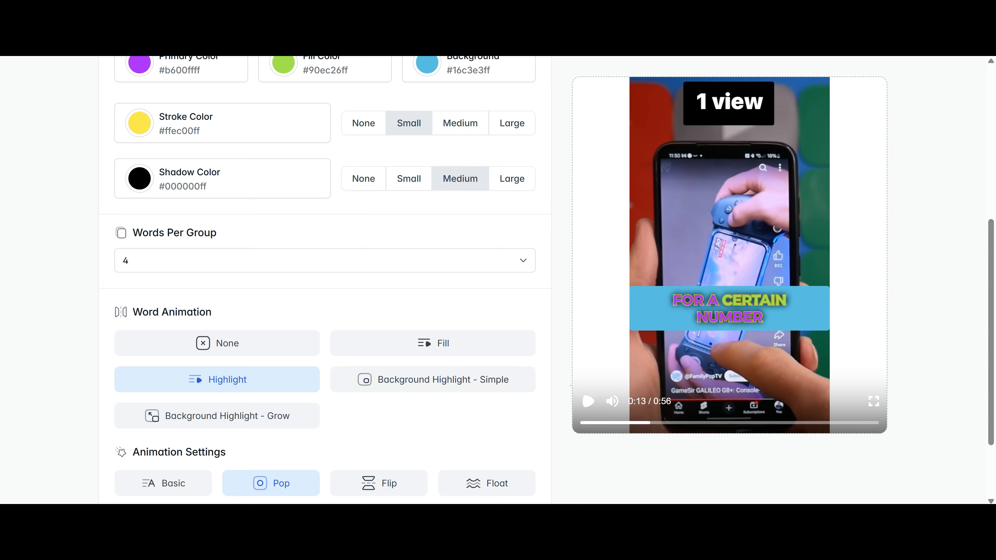
Preview the Background Highlight Simple and Grow animations, then switch back to Fill.
click(464, 380)
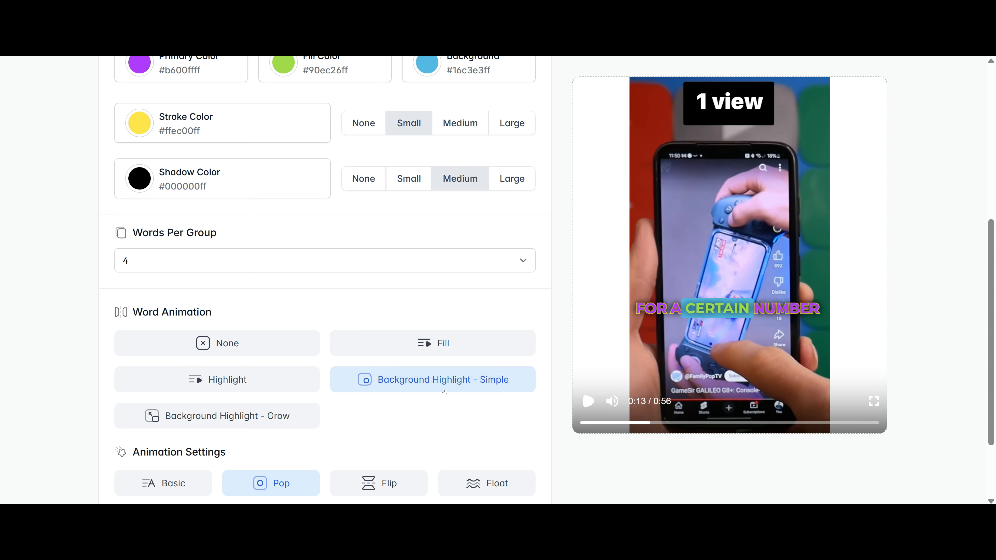
click(589, 402)
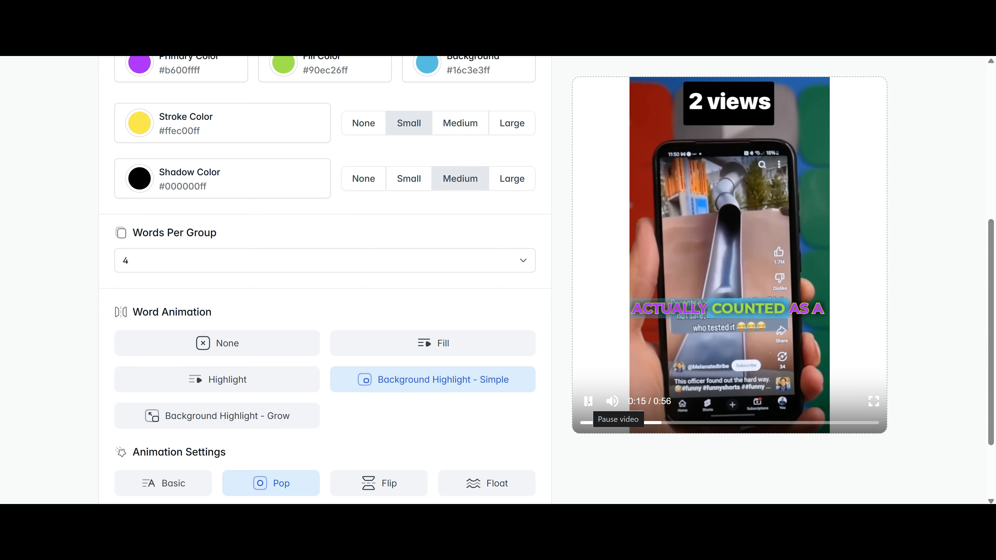
click(588, 401)
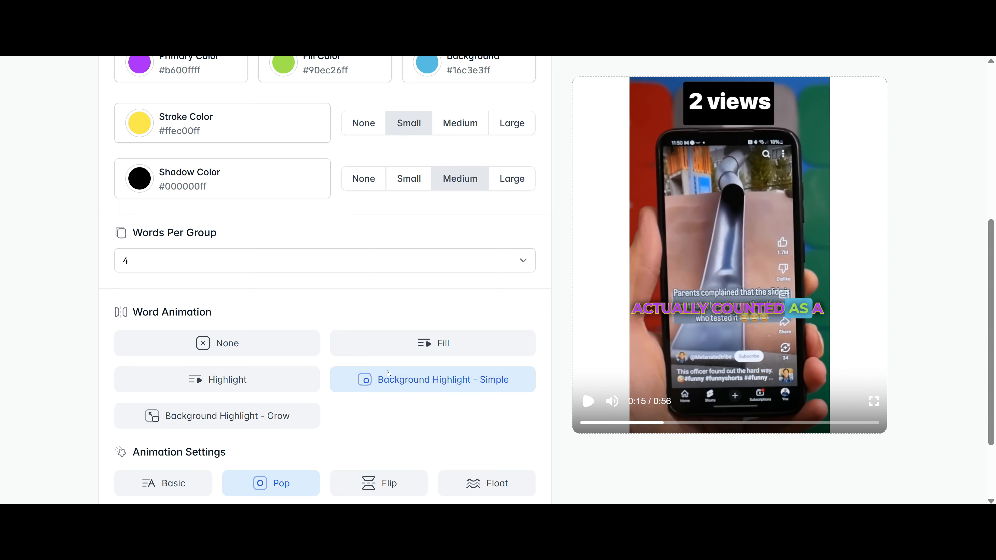
click(251, 415)
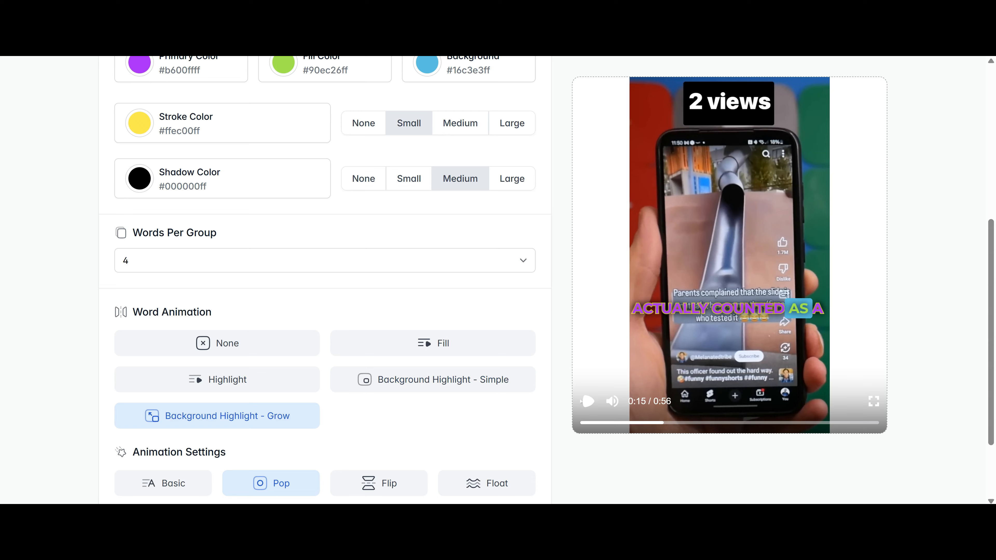
click(589, 401)
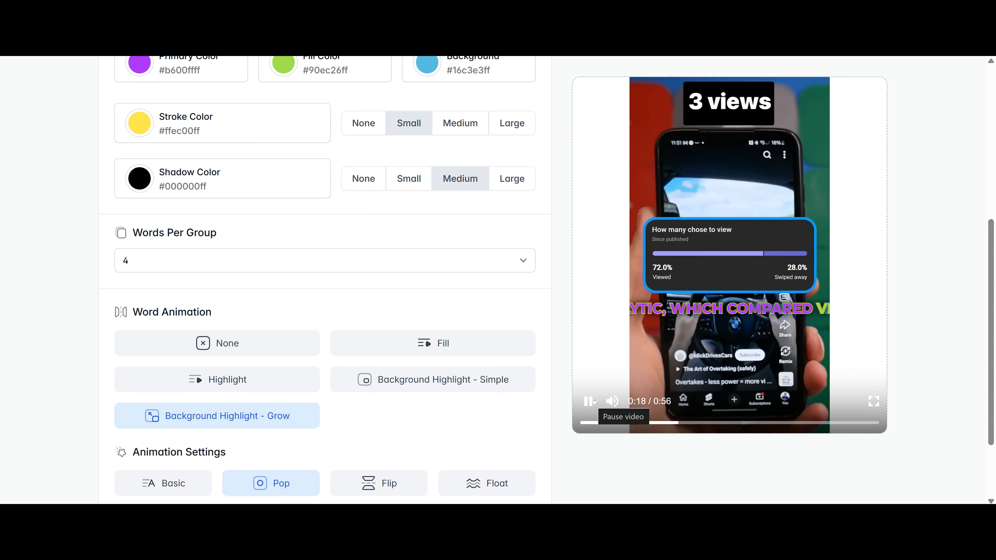
click(590, 401)
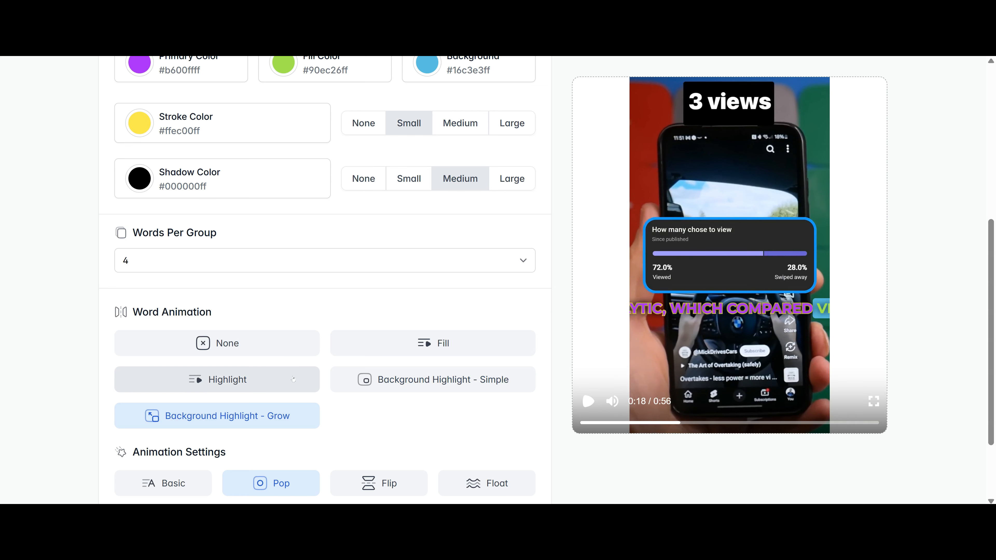
click(428, 354)
Preview the Basic, Flip and Float caption animations, then choose Zoomin.
scroll(392, 364, down, 3)
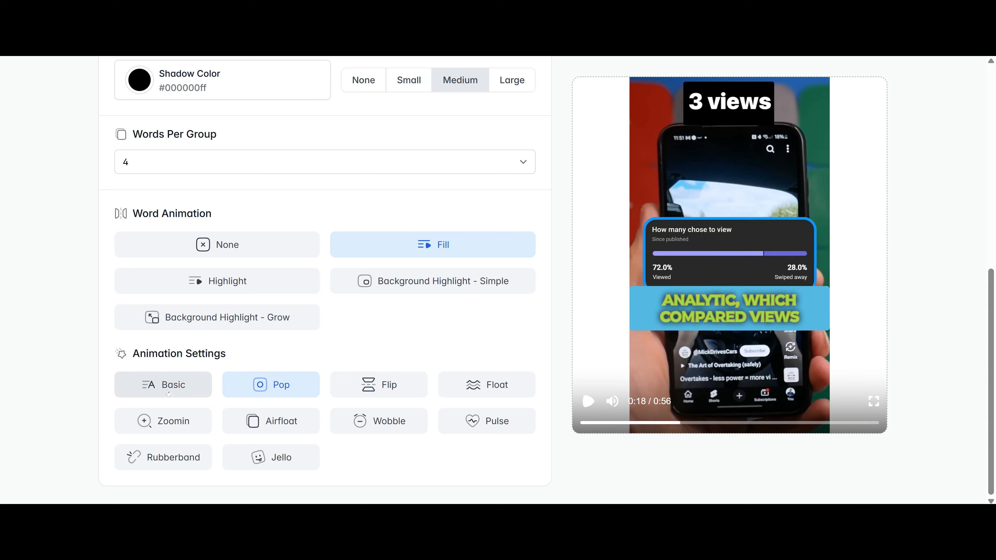
click(198, 389)
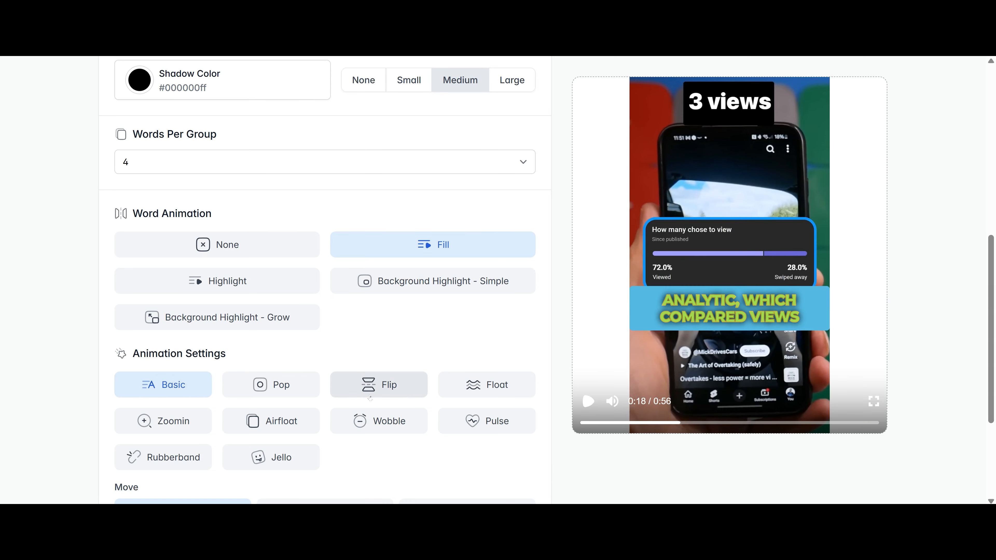
click(379, 385)
click(588, 401)
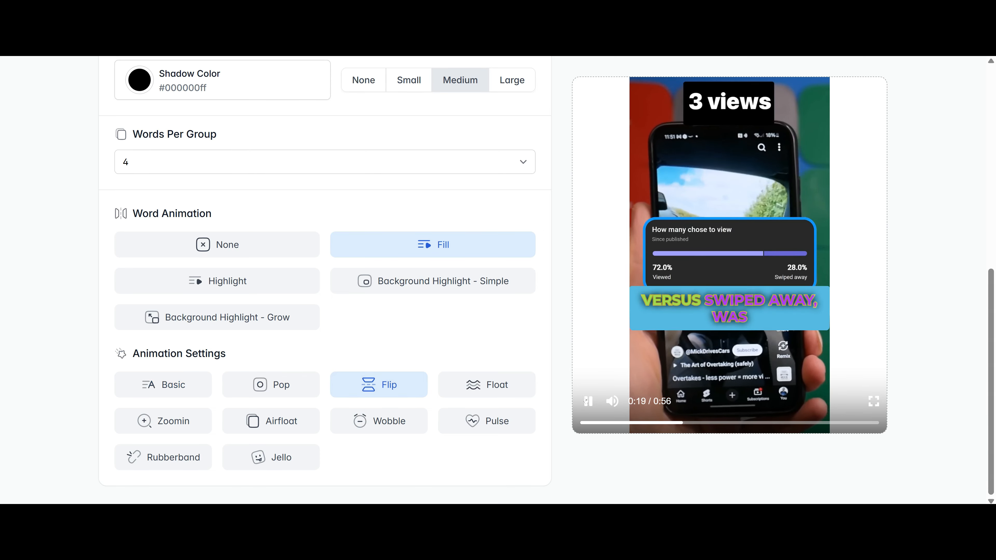
click(588, 401)
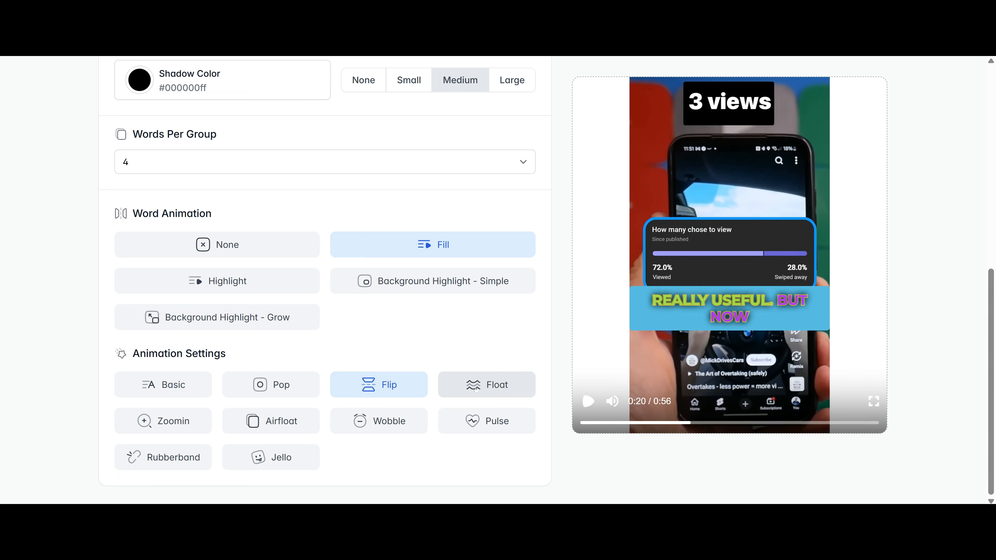
click(487, 385)
click(586, 405)
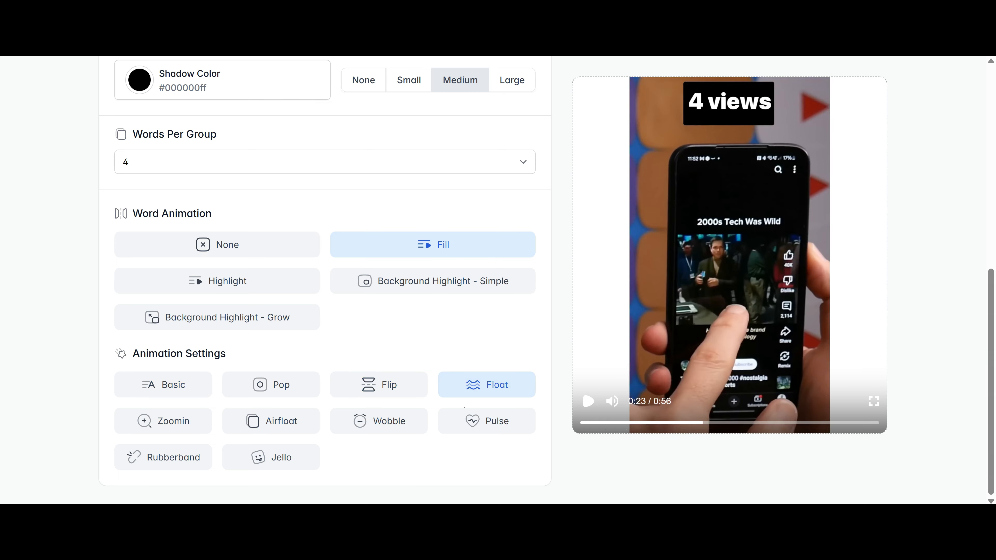
click(163, 421)
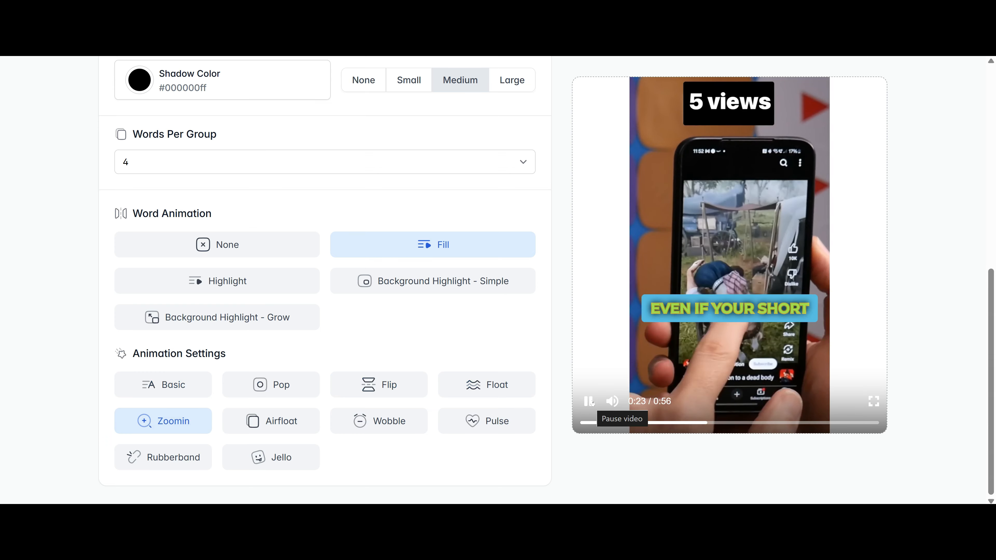
click(589, 401)
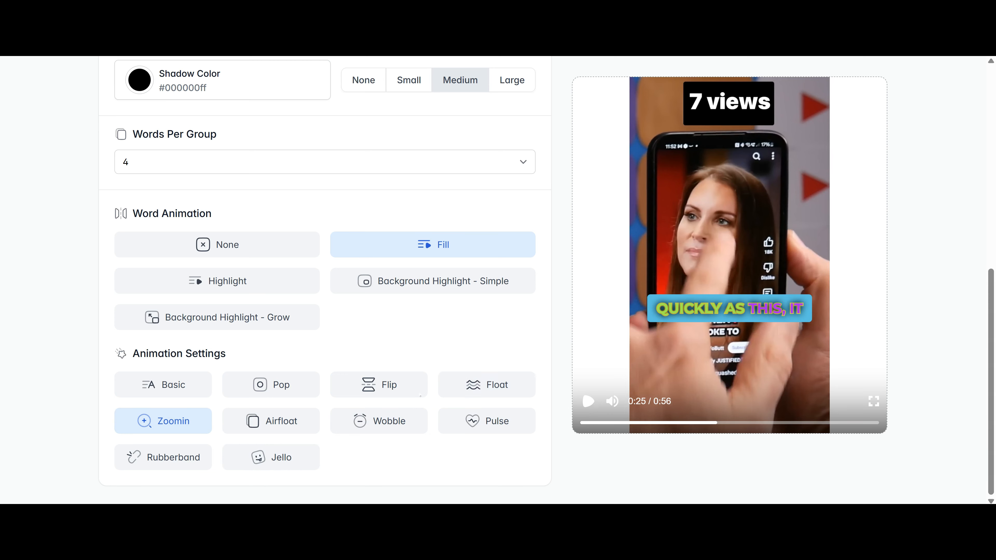
scroll(690, 362, up, 10)
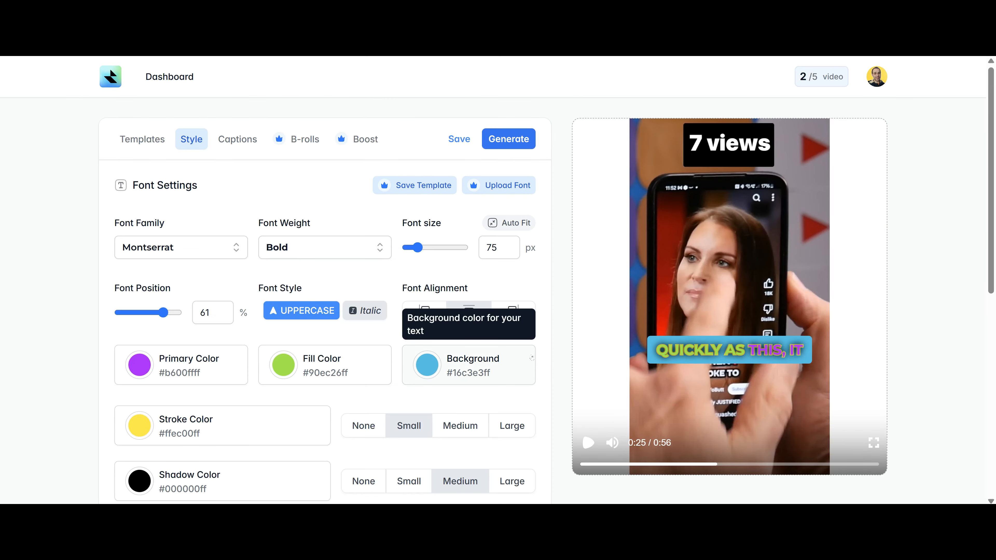
Switch to the Captions tab to view the 178 timed transcript segments.
click(240, 144)
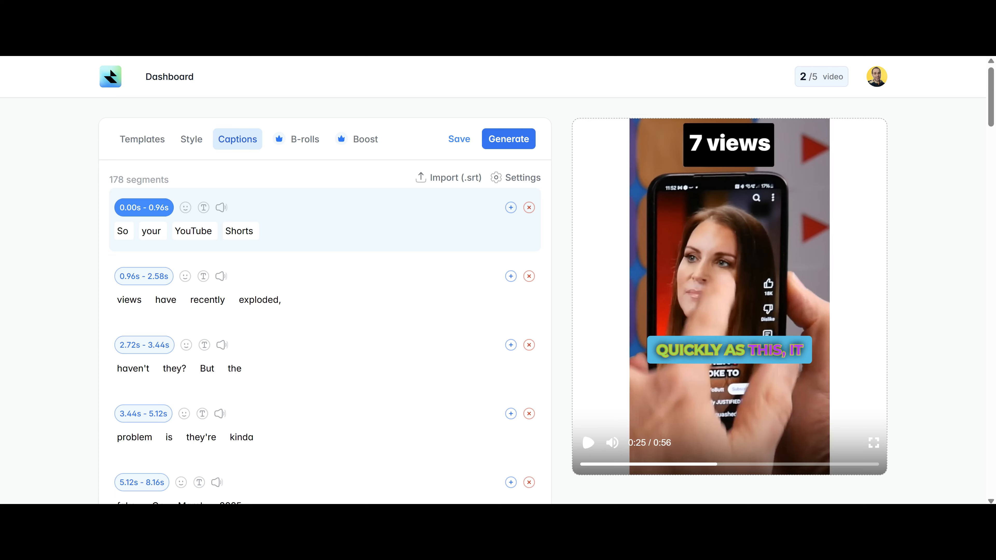
Give the word YouTube in the first caption a green word colour and preview it.
double_click(157, 235)
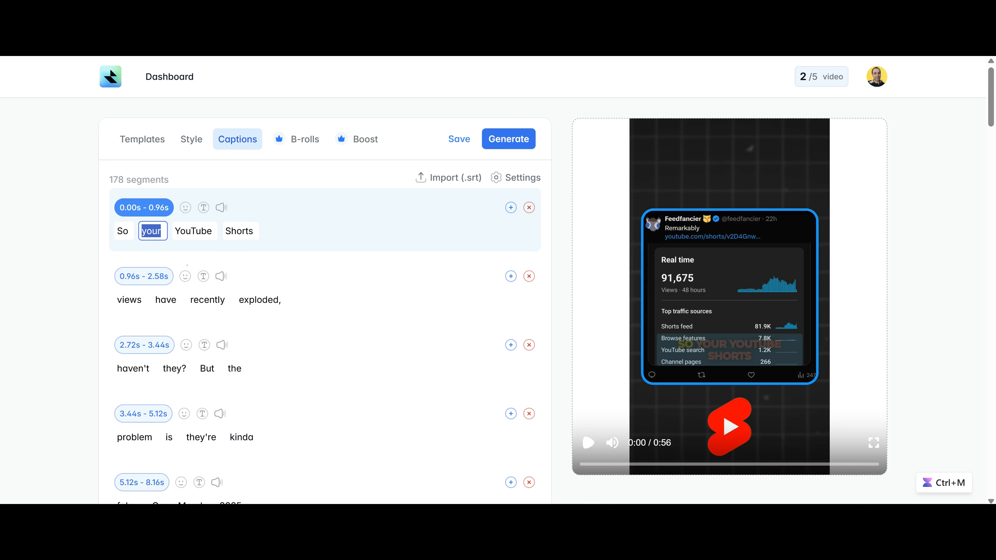
key(Tab)
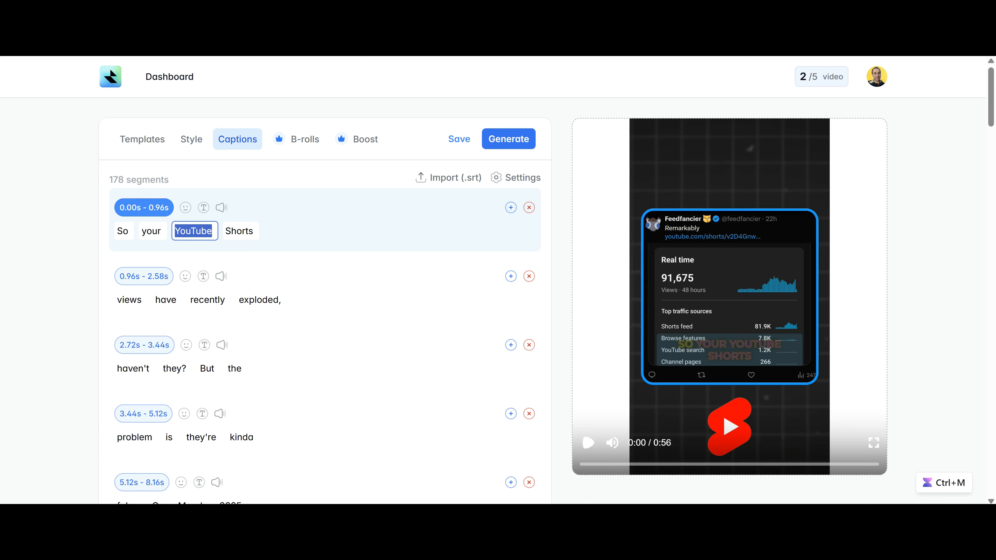
click(188, 236)
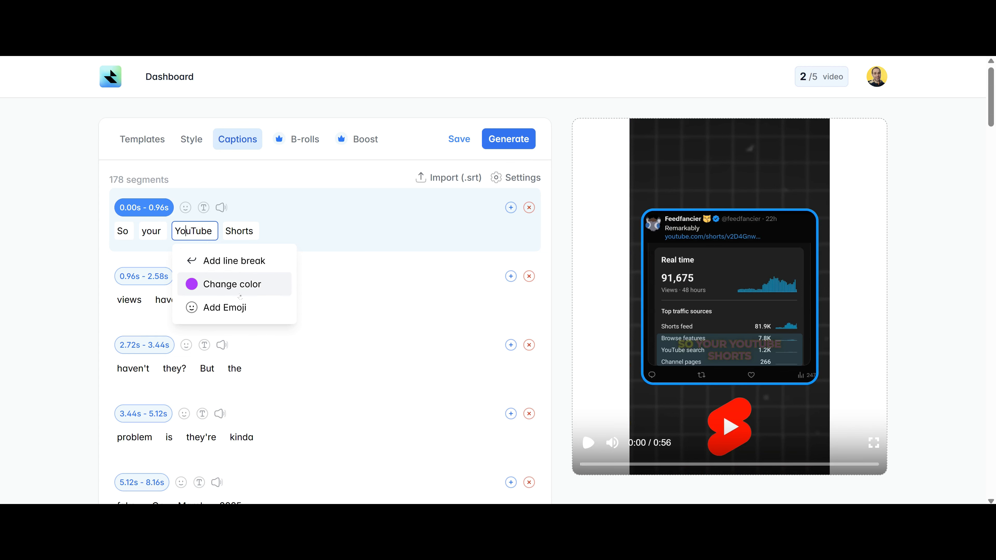
click(232, 289)
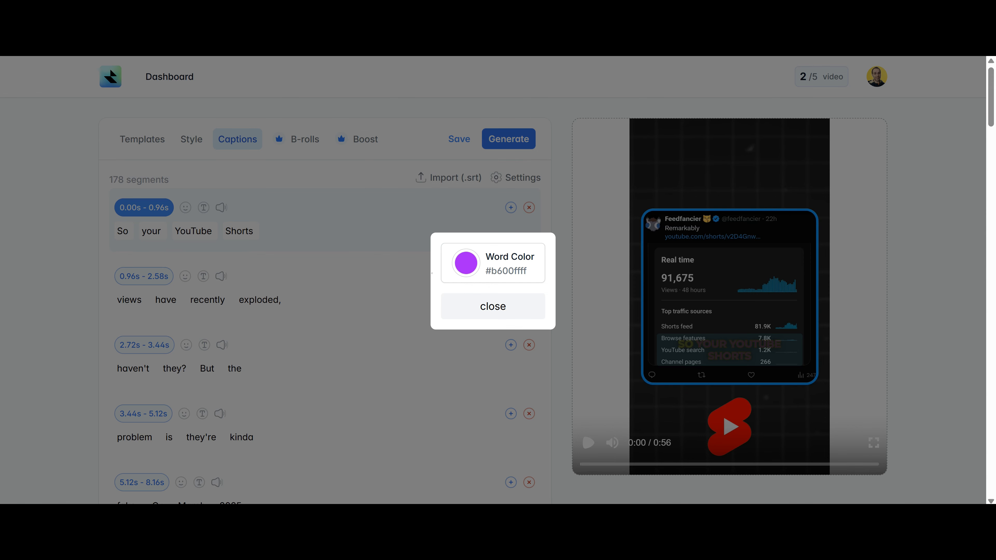
click(493, 263)
drag(506, 400, 479, 401)
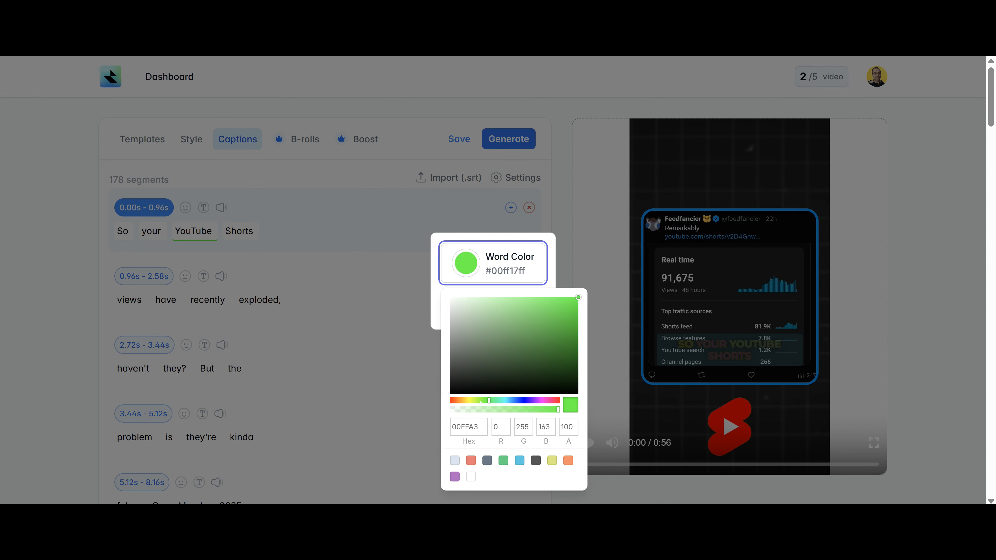
click(298, 270)
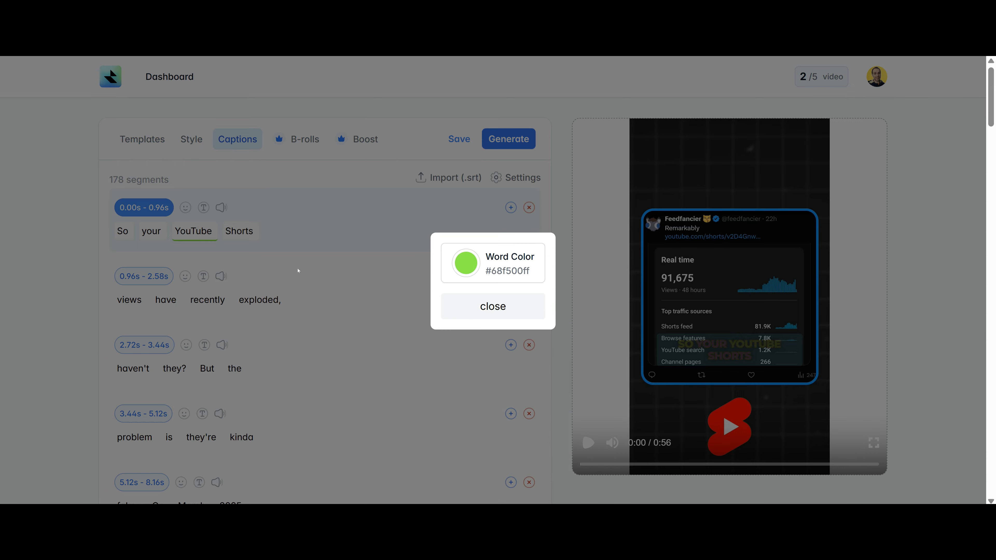
click(778, 308)
click(588, 442)
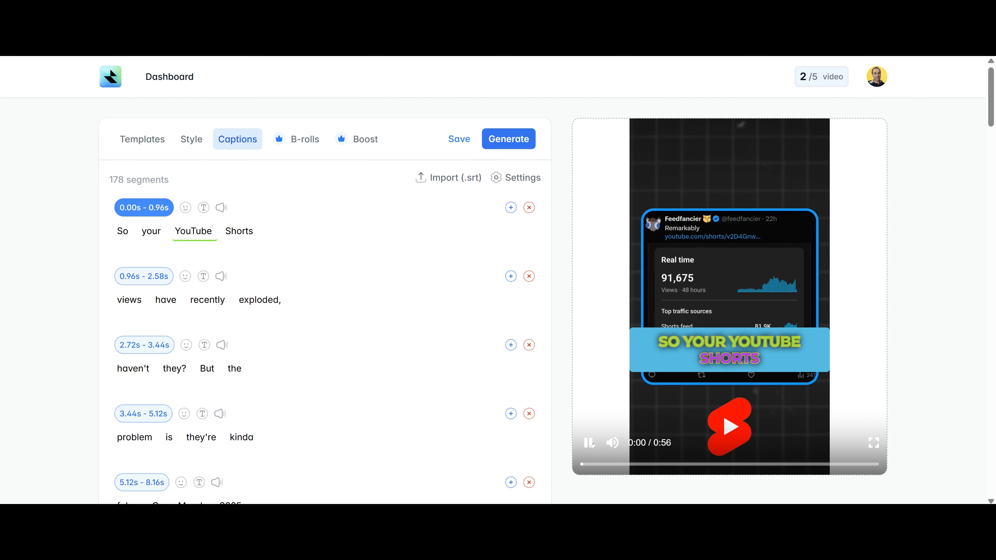
click(584, 439)
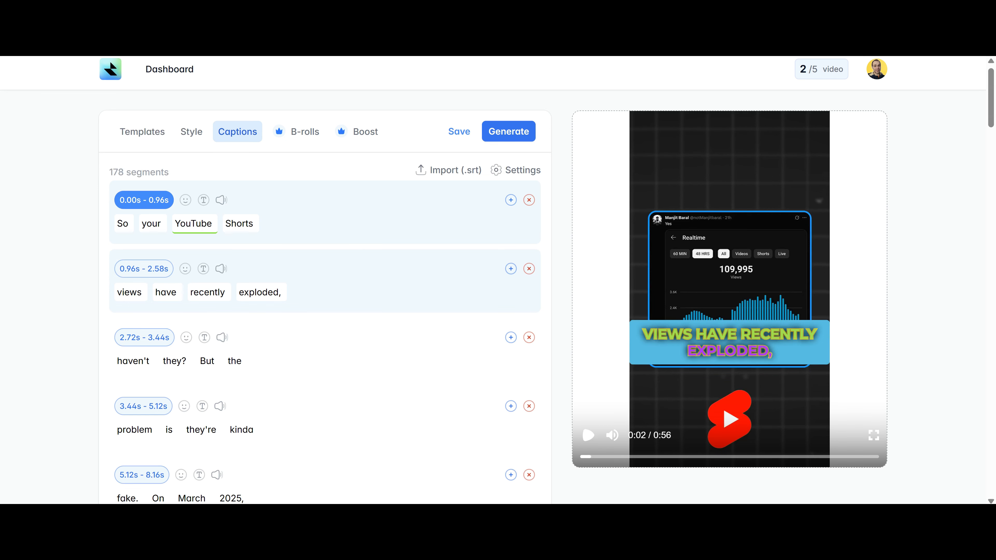
Change YouTube's word colour to red (#f50100ff) and check it in the preview.
click(194, 224)
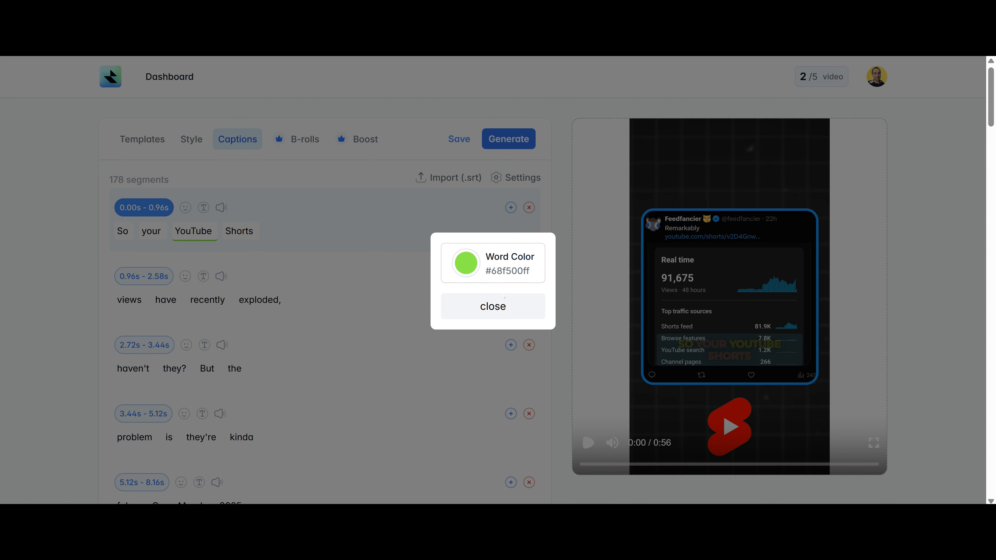
click(493, 263)
click(453, 401)
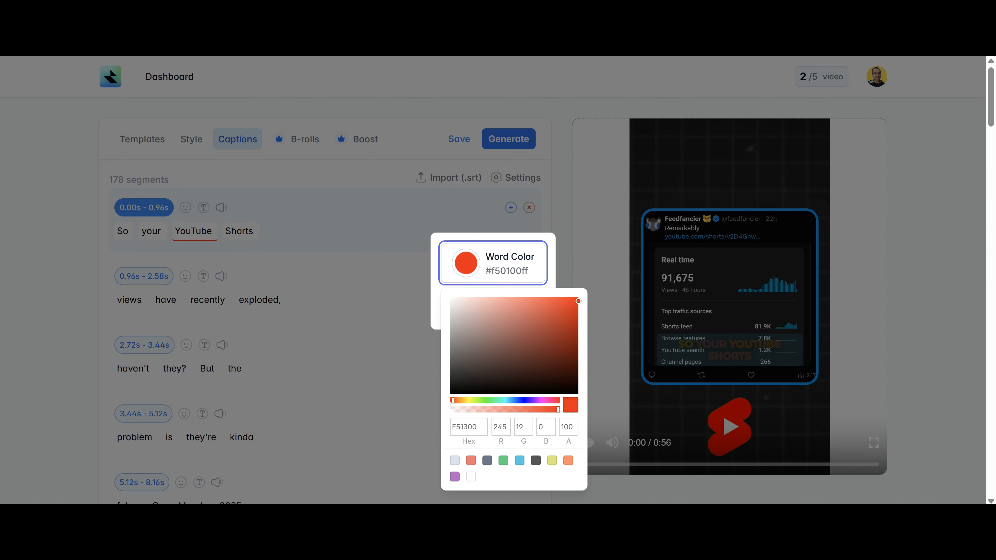
click(587, 442)
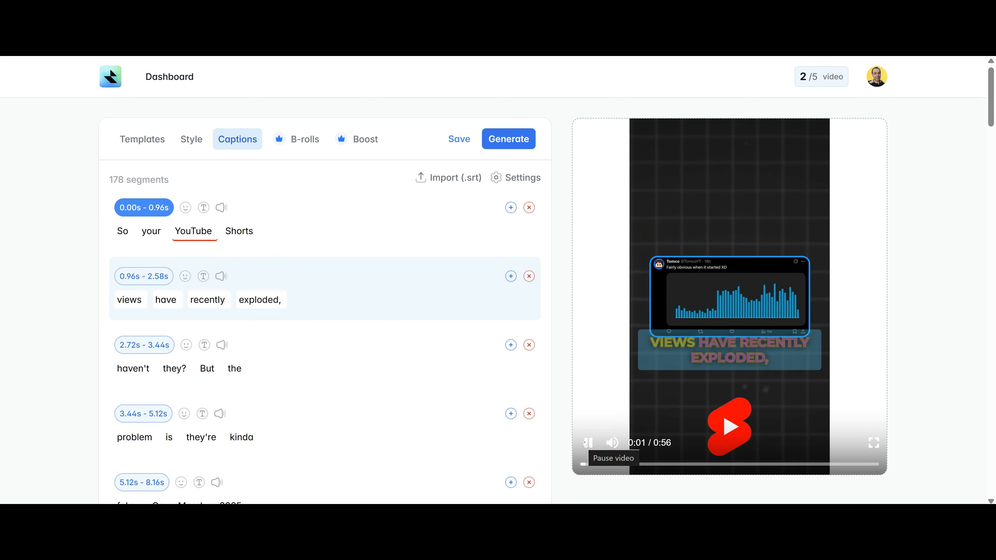
click(589, 438)
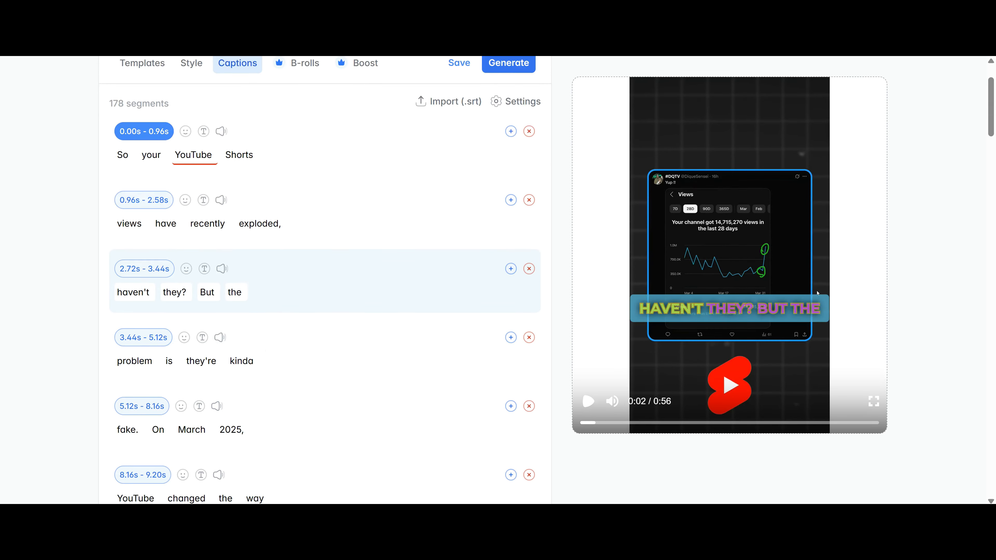
Jump the preview to the third caption segment, then to the 12.08s segment.
click(318, 274)
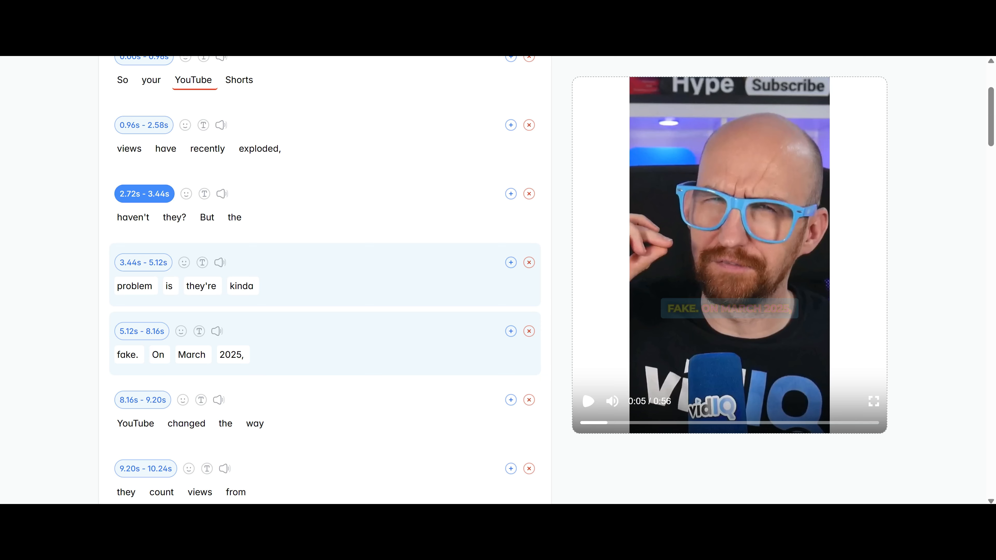
scroll(384, 338, down, 7)
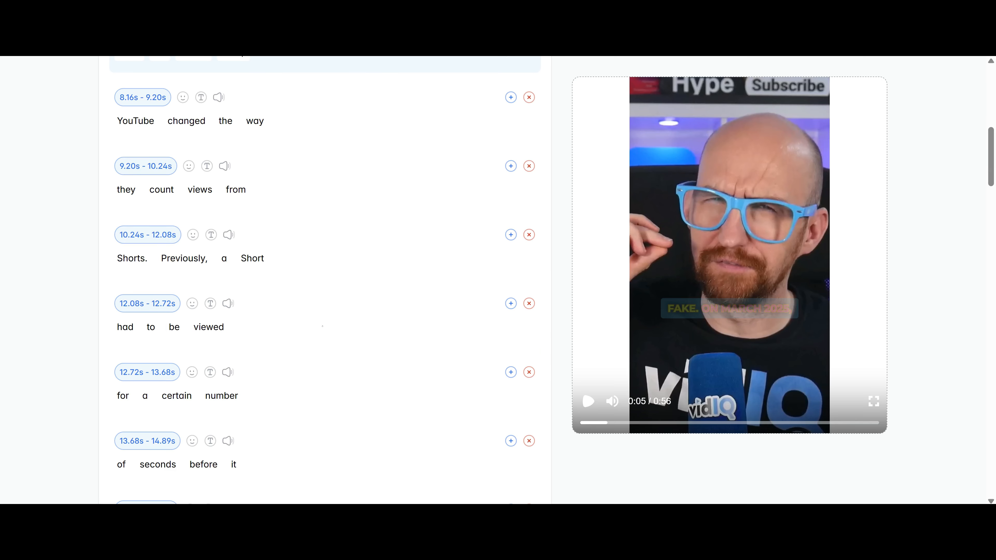
scroll(372, 319, down, 1)
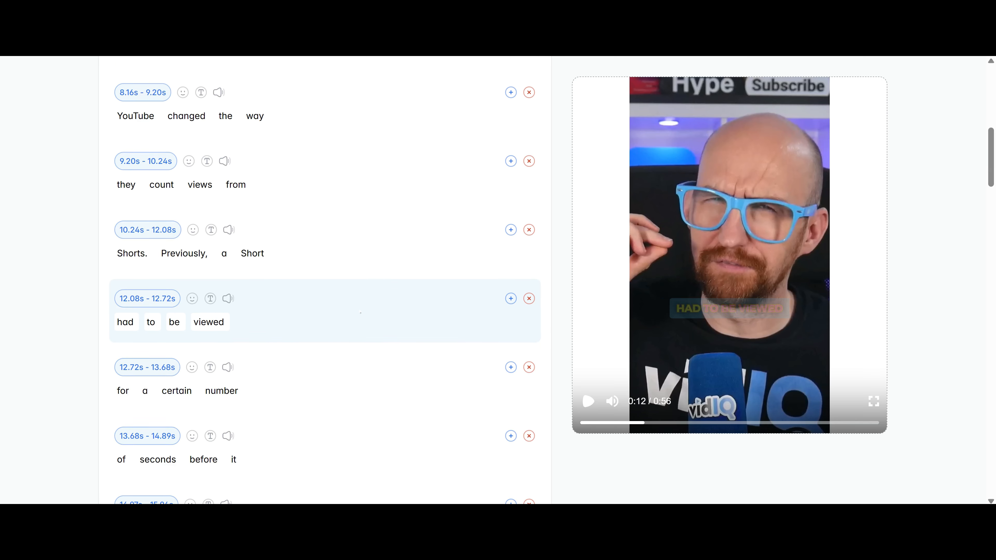
click(333, 306)
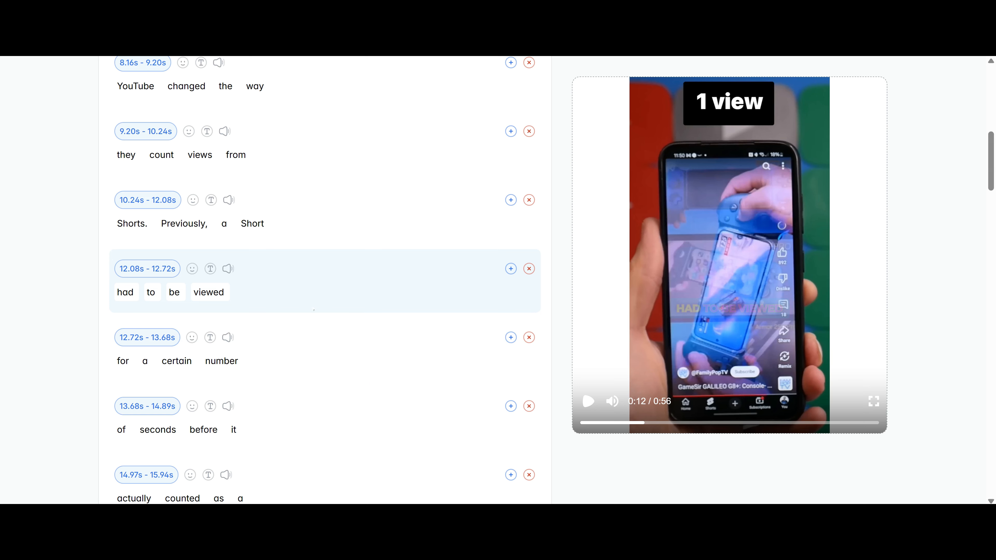
Add the exploding-head emoji after 'exploded,' via an 'expl' search, and preview it.
scroll(320, 300, up, 10)
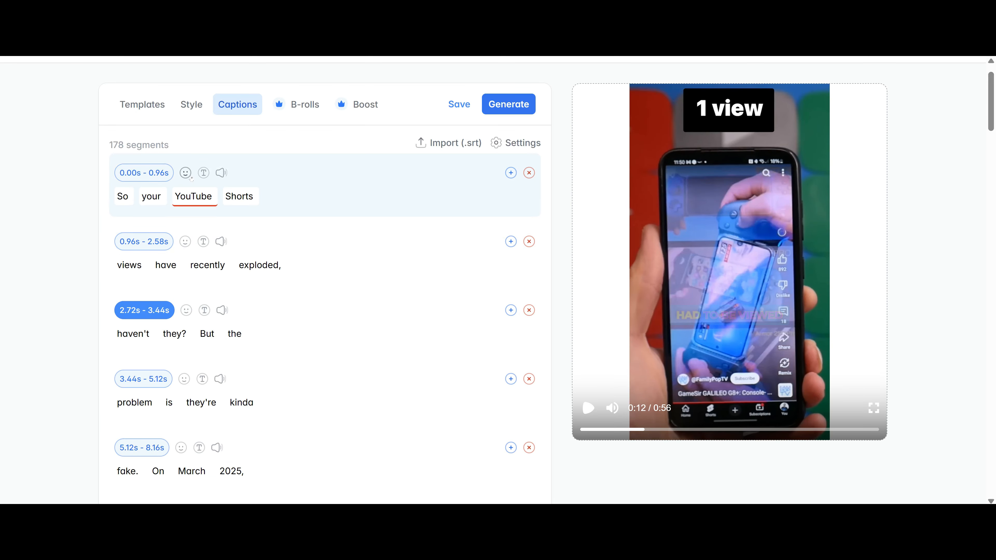
click(262, 265)
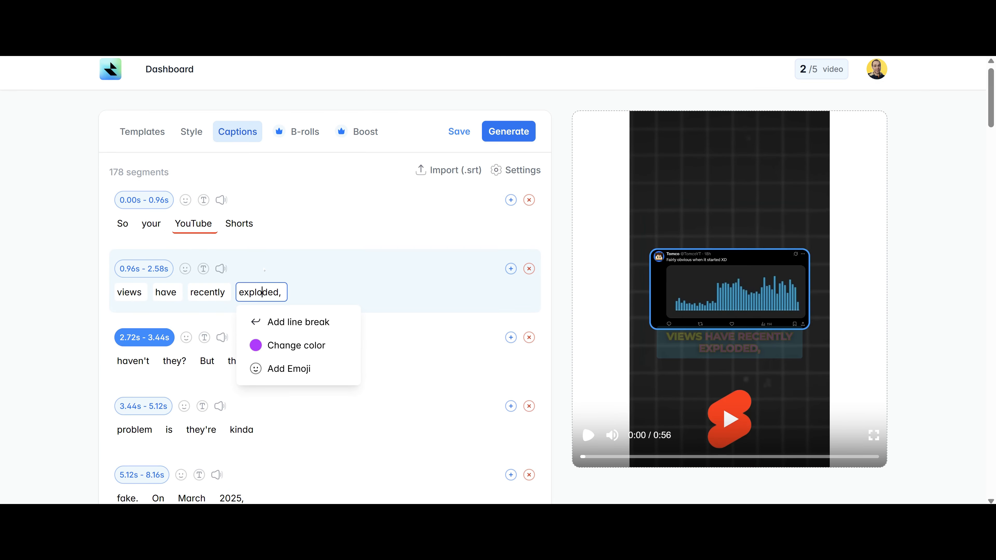
click(306, 371)
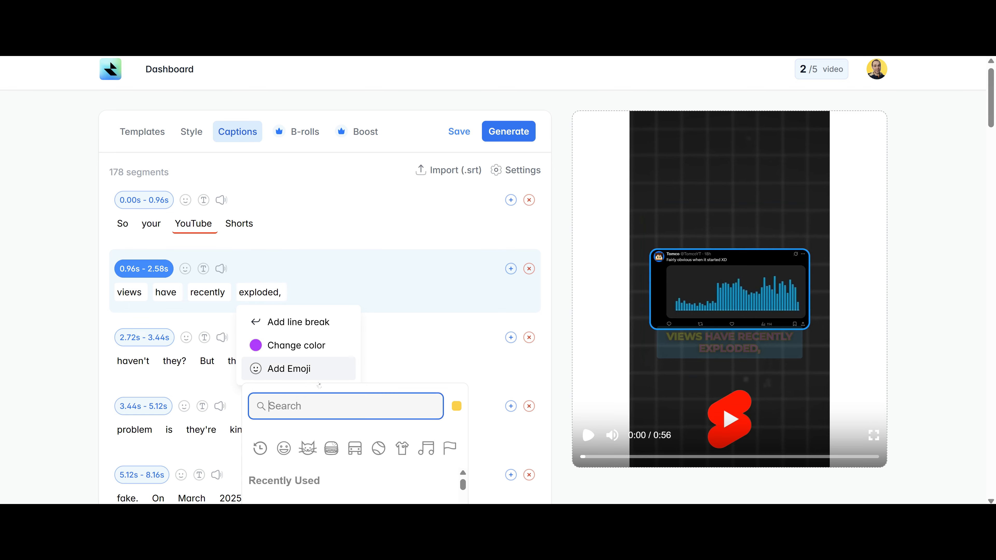
text(sa)
key(BackSpace)
key(BackSpace)
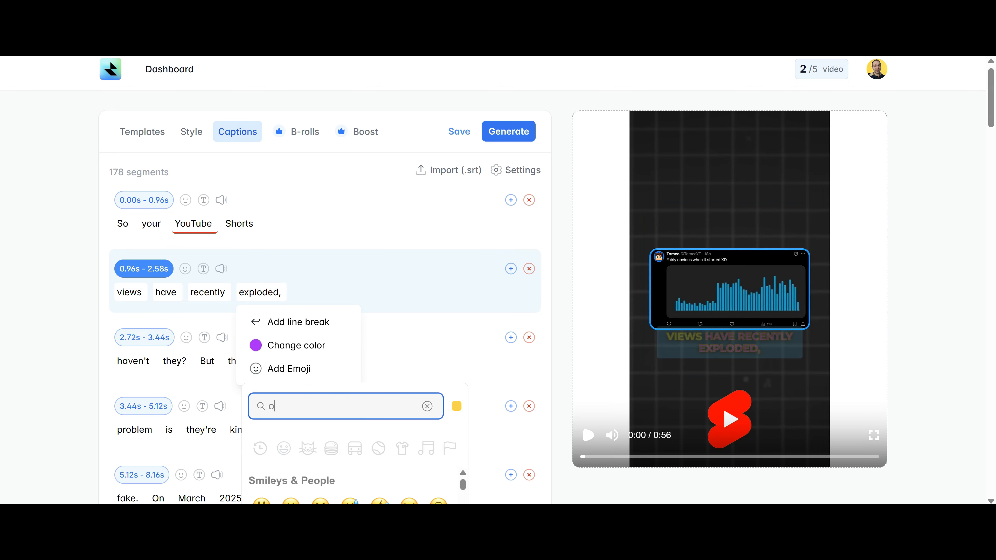
text(expl)
scroll(332, 353, down, 3)
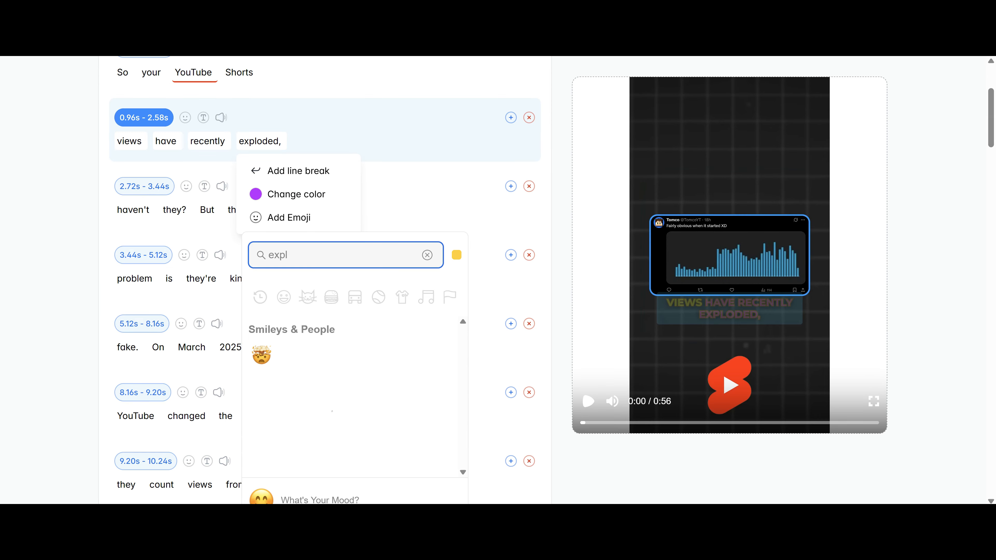
click(270, 367)
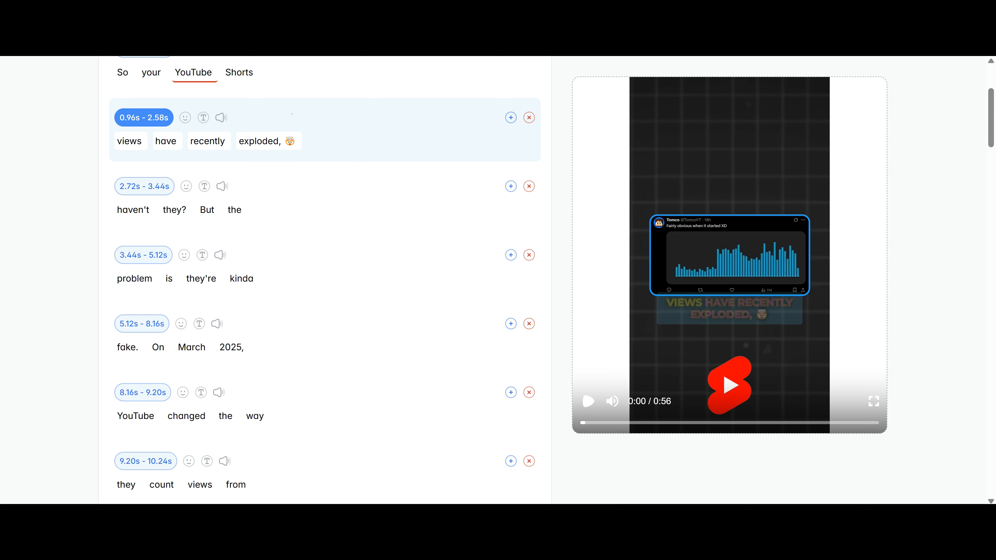
click(592, 402)
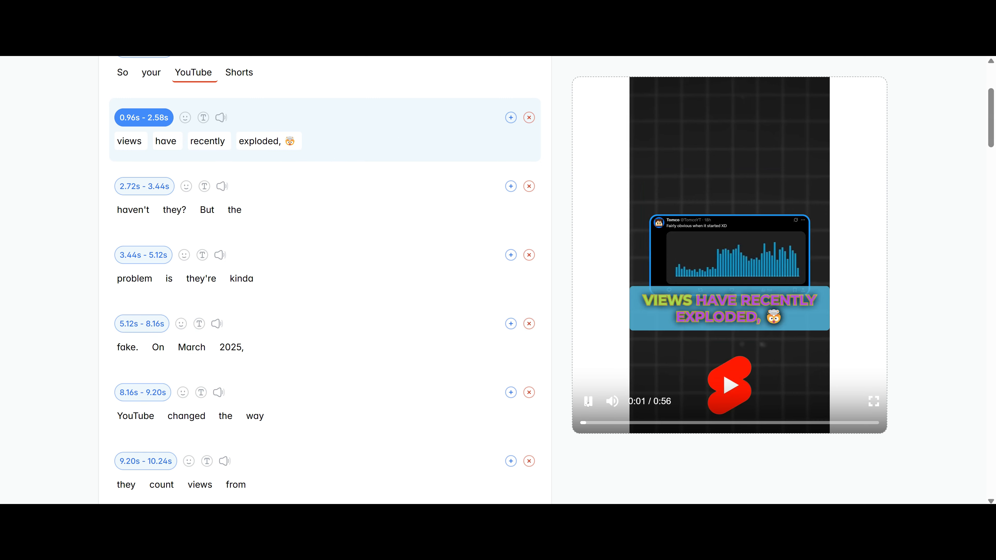
click(592, 402)
Open the options for the second caption segment.
scroll(326, 281, up, 2)
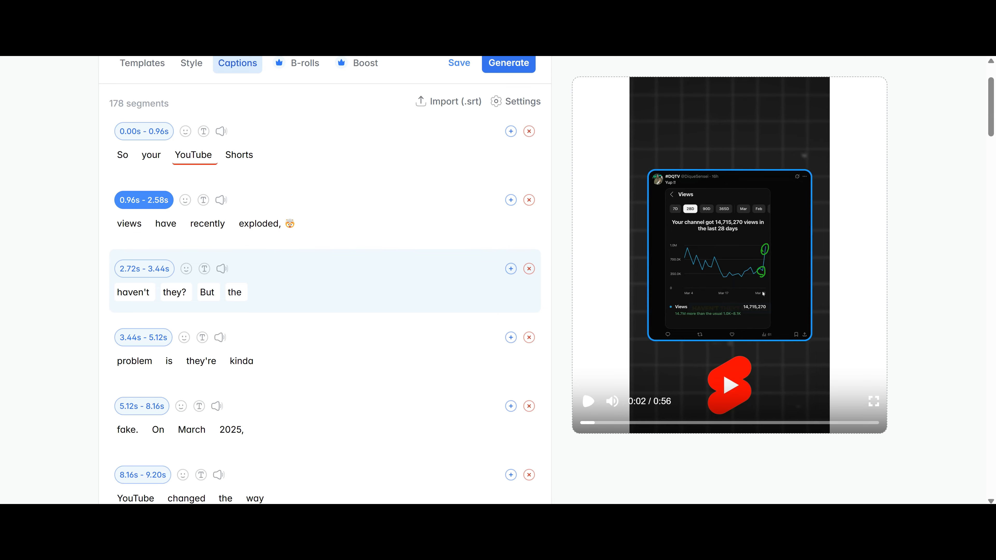
scroll(213, 312, up, 2)
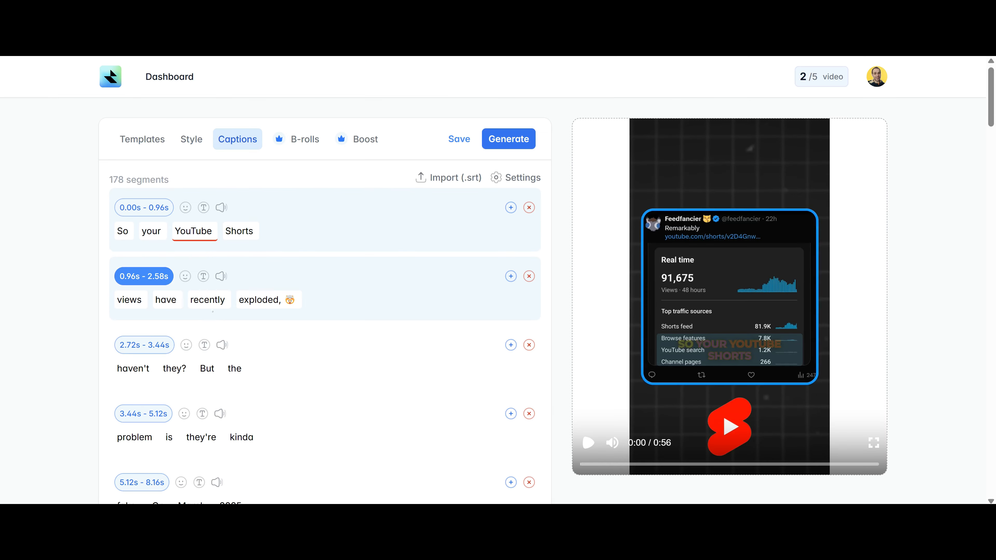
click(214, 300)
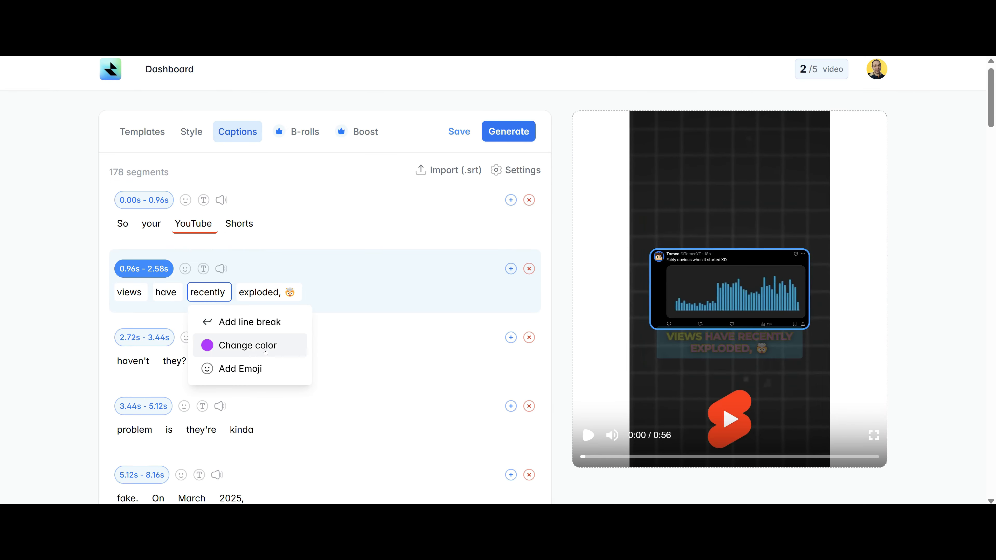
Give the 'views have recently exploded' caption a 114 px font at 55% position.
click(203, 270)
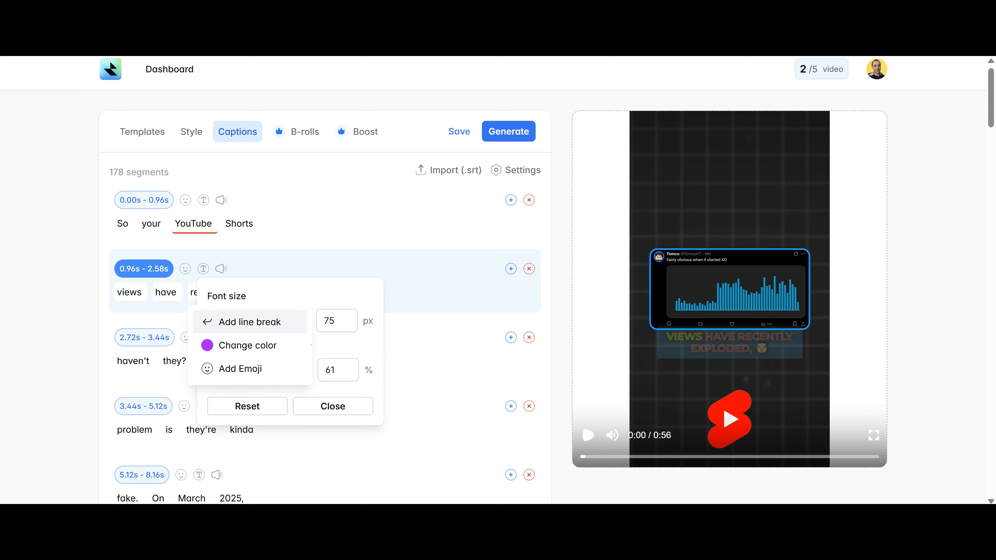
drag(311, 345, 251, 324)
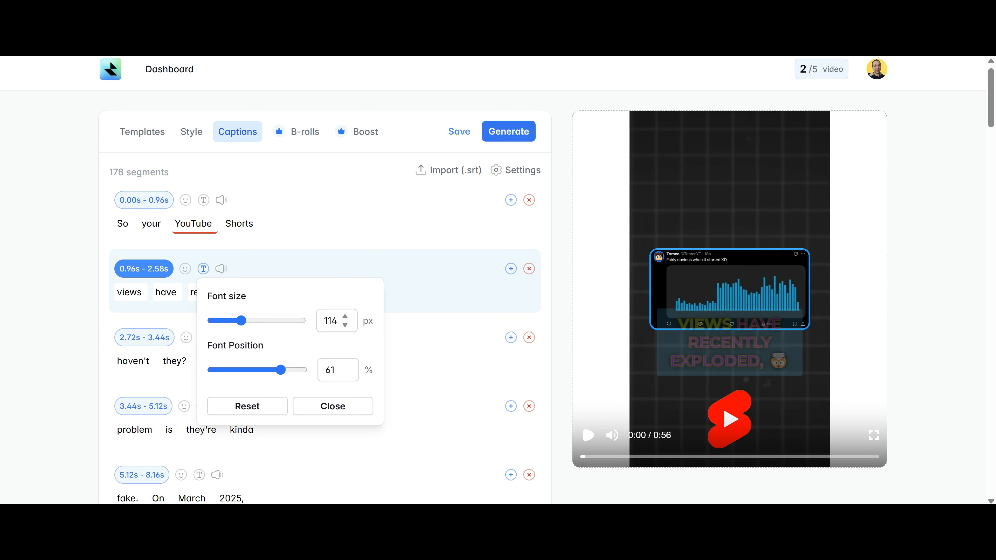
drag(289, 372, 278, 369)
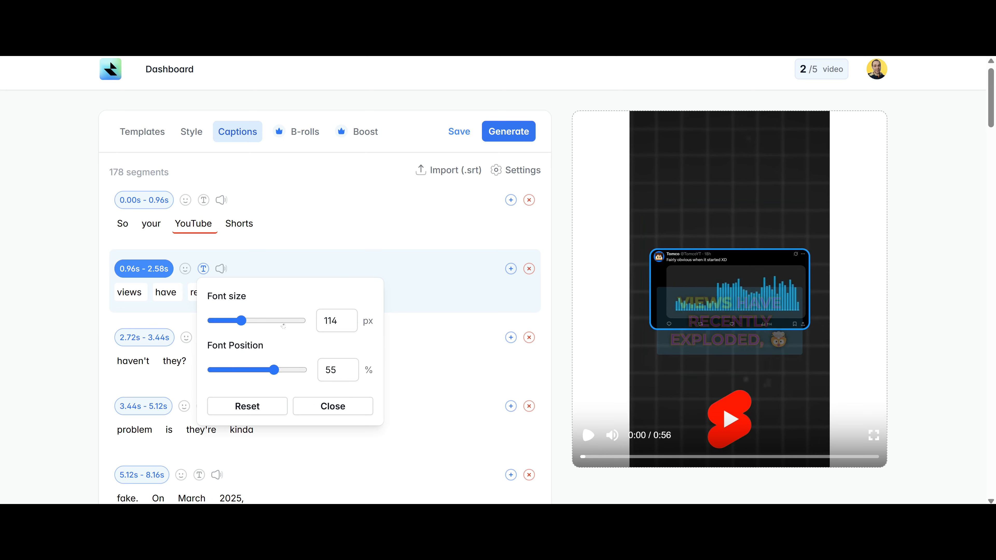
click(334, 405)
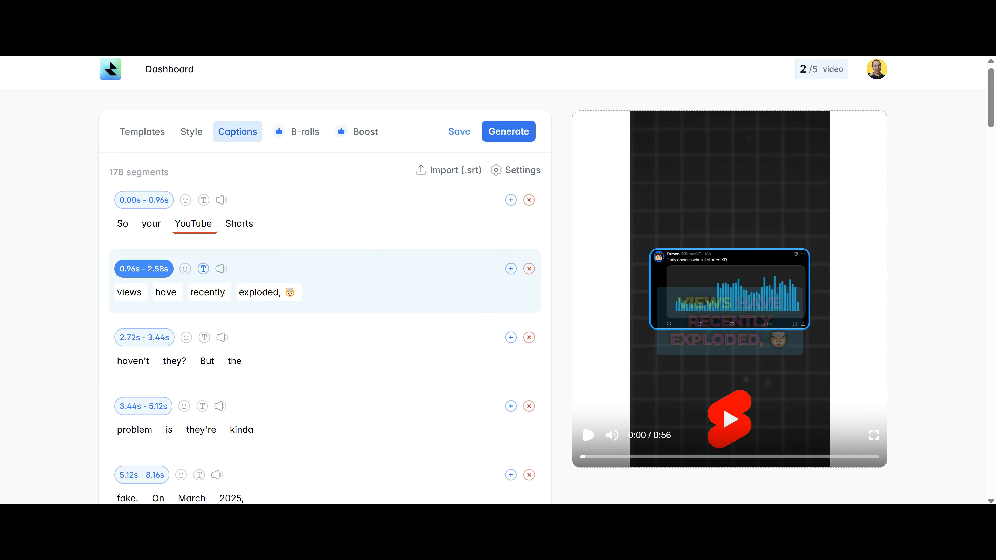
Attach the Vine Boom sound effect to the 0.96s 'views have recently exploded' segment and preview it.
click(221, 269)
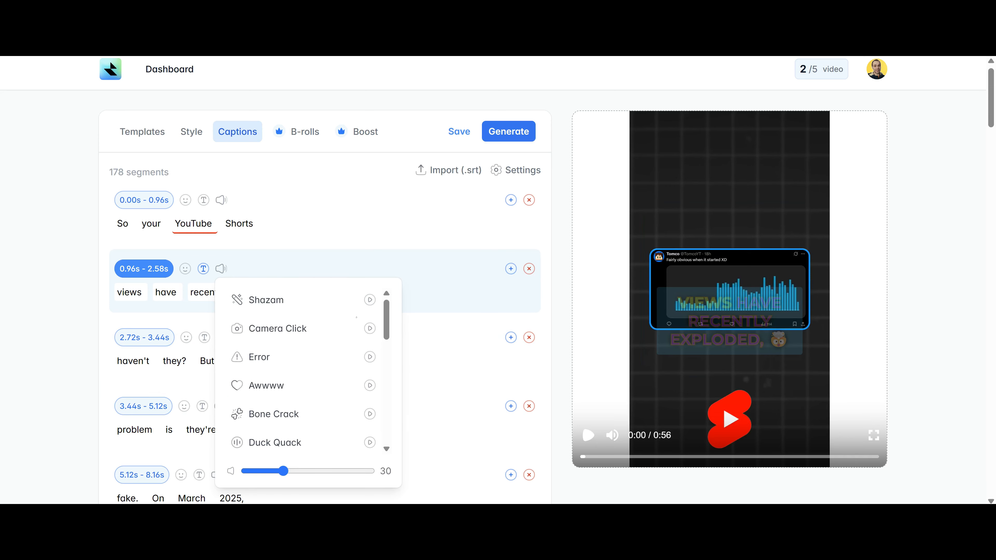
scroll(351, 403, down, 6)
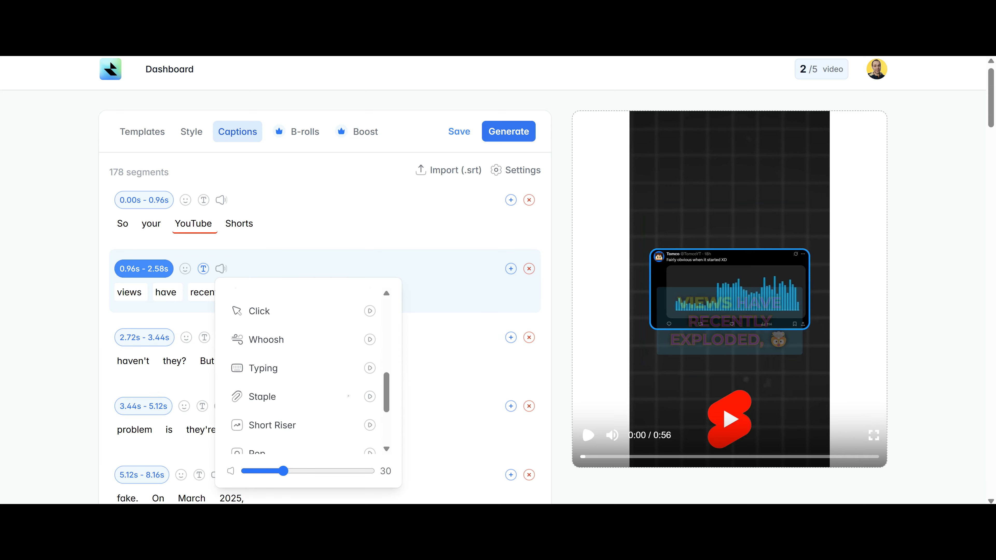
scroll(333, 405, up, 5)
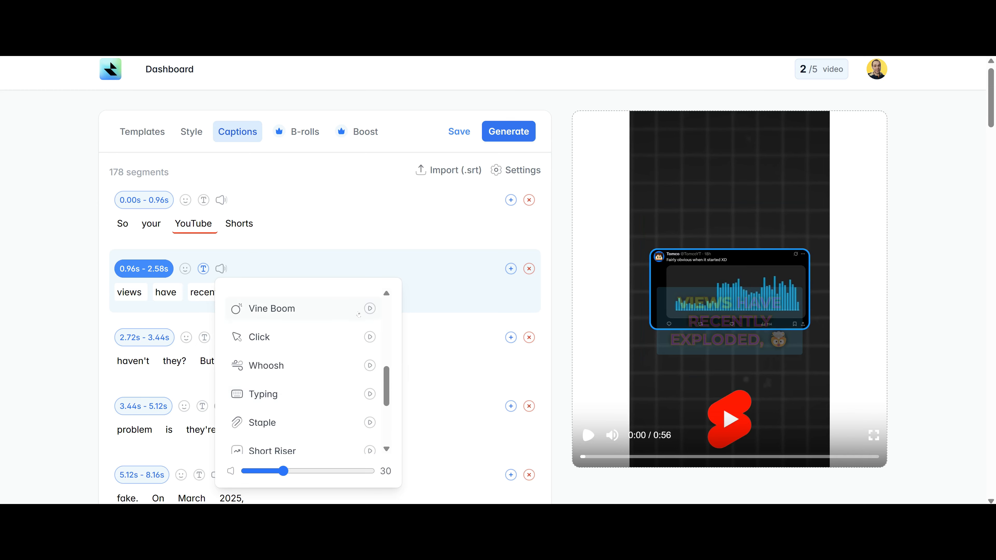
click(274, 308)
click(586, 442)
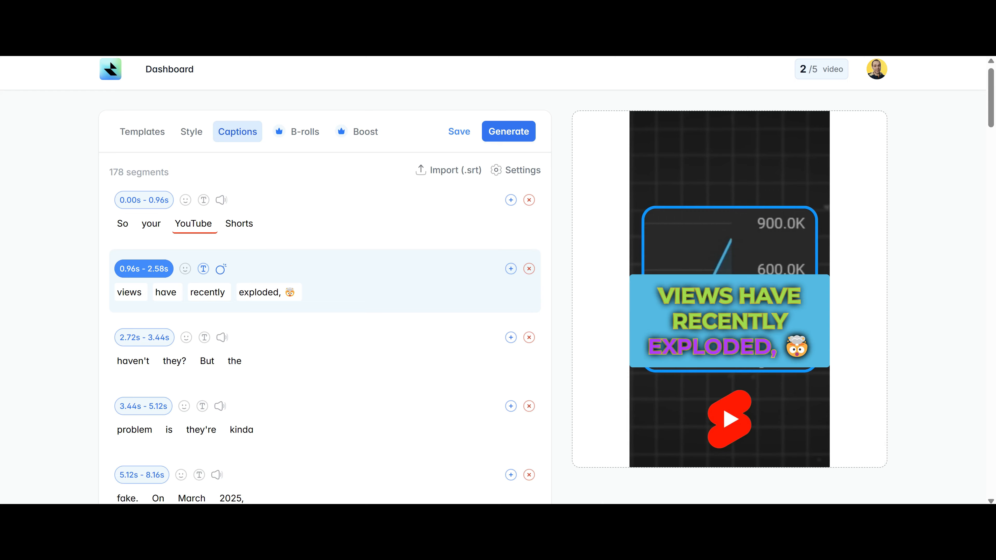
click(588, 436)
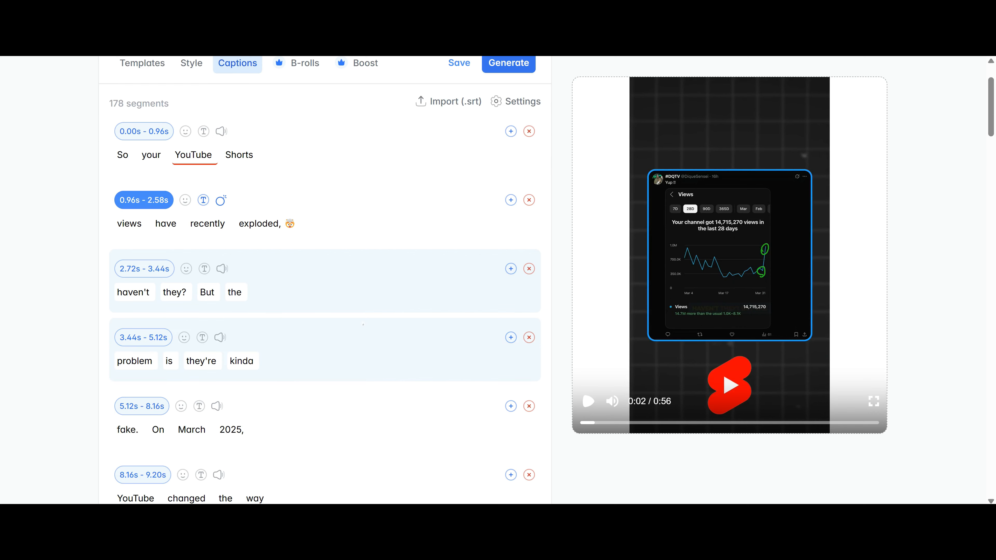
Cancel an SRT caption import, then use caption Settings to auto-add emojis, including the dinosaur.
scroll(408, 286, up, 2)
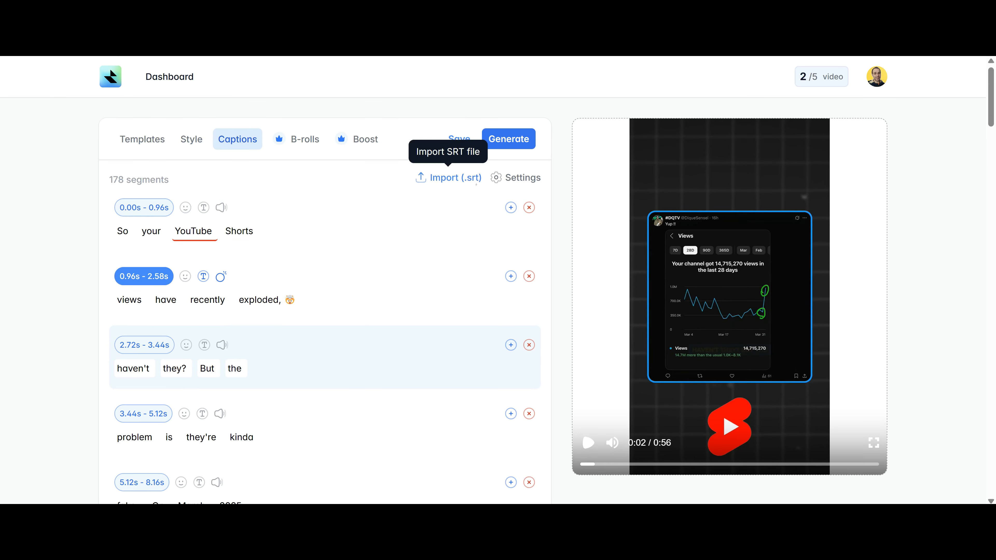
click(476, 183)
click(952, 482)
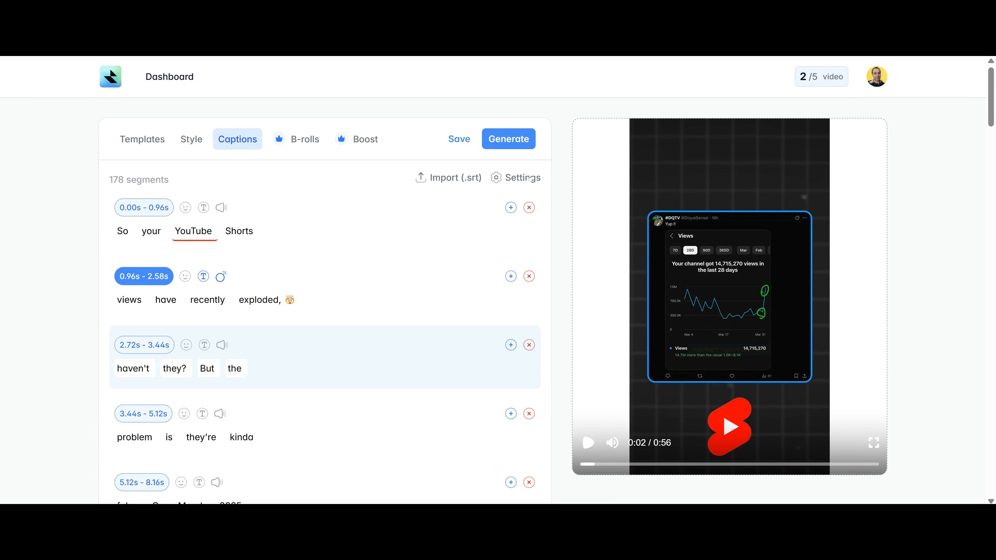
click(526, 178)
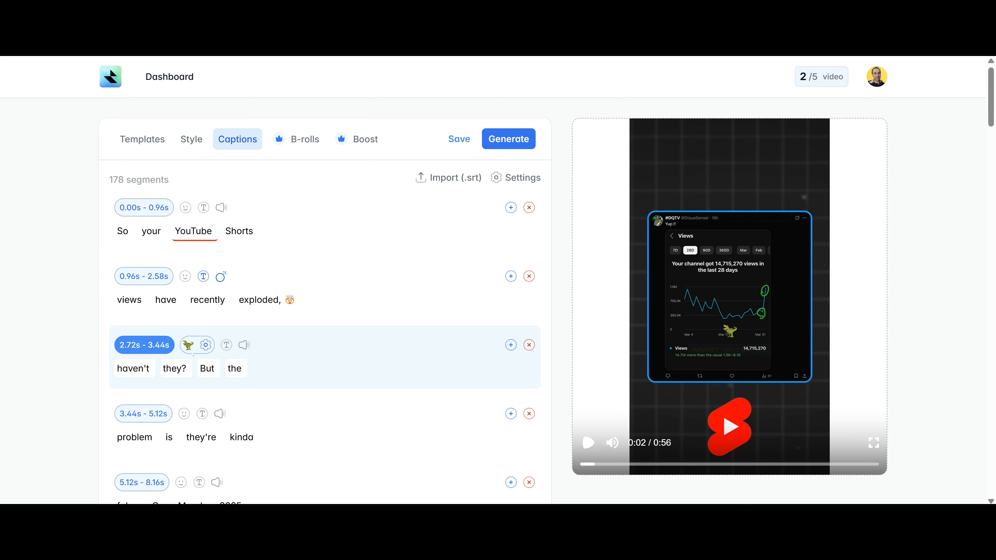
scroll(235, 351, down, 8)
Scroll the caption list and play the preview to review emojis through 'don't get monetized any'.
scroll(261, 350, down, 20)
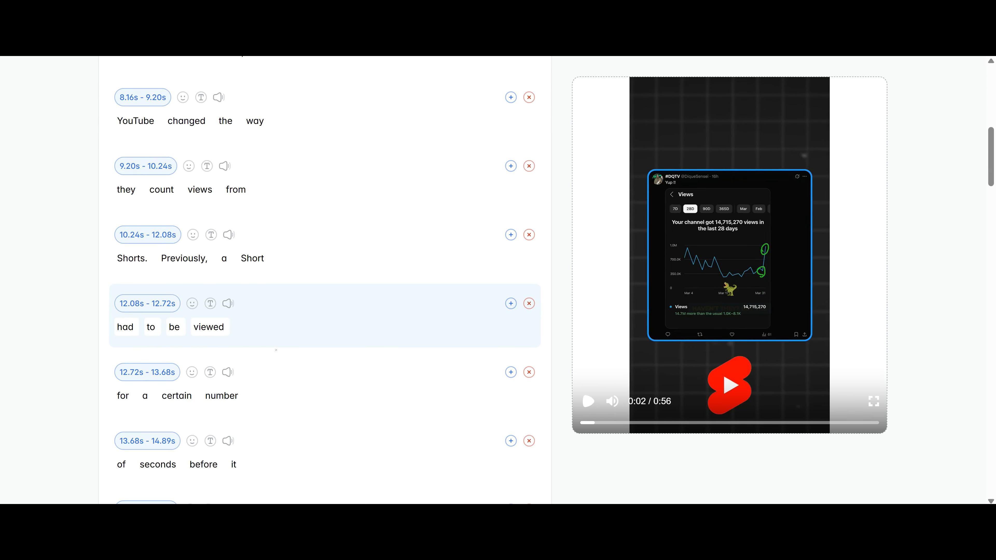
scroll(282, 351, down, 8)
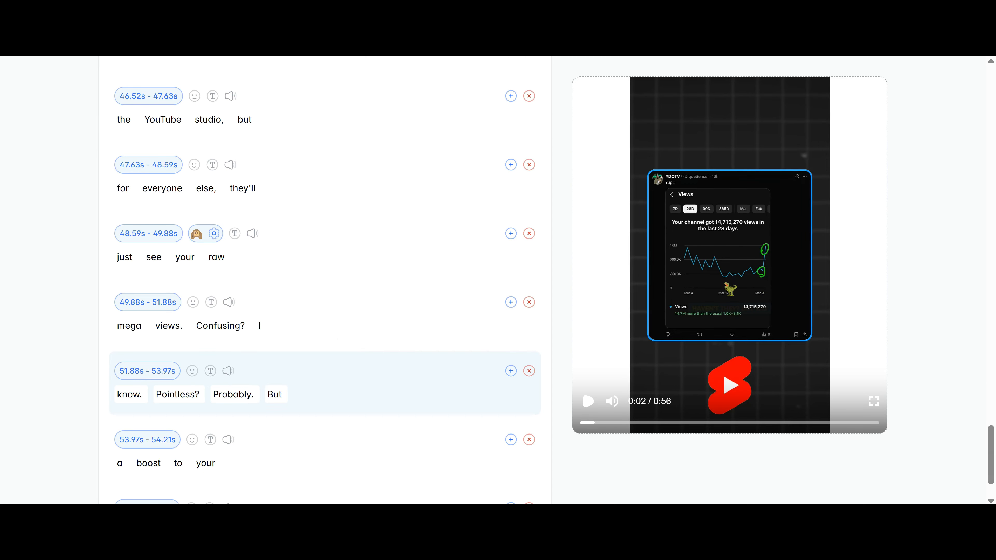
click(587, 401)
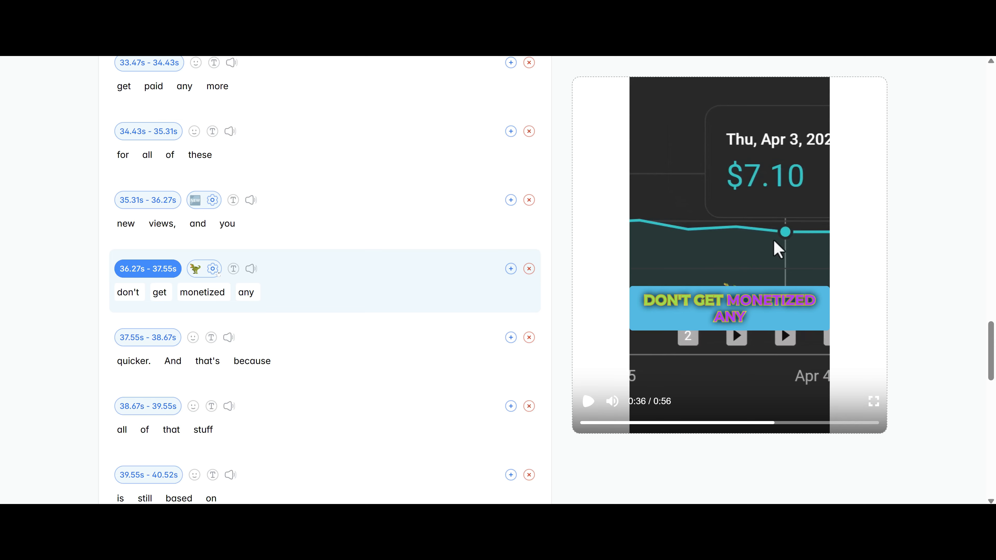
Resize the 36.27s dinosaur emoji to 176 px and place it at 48% X, 53% Y.
click(212, 268)
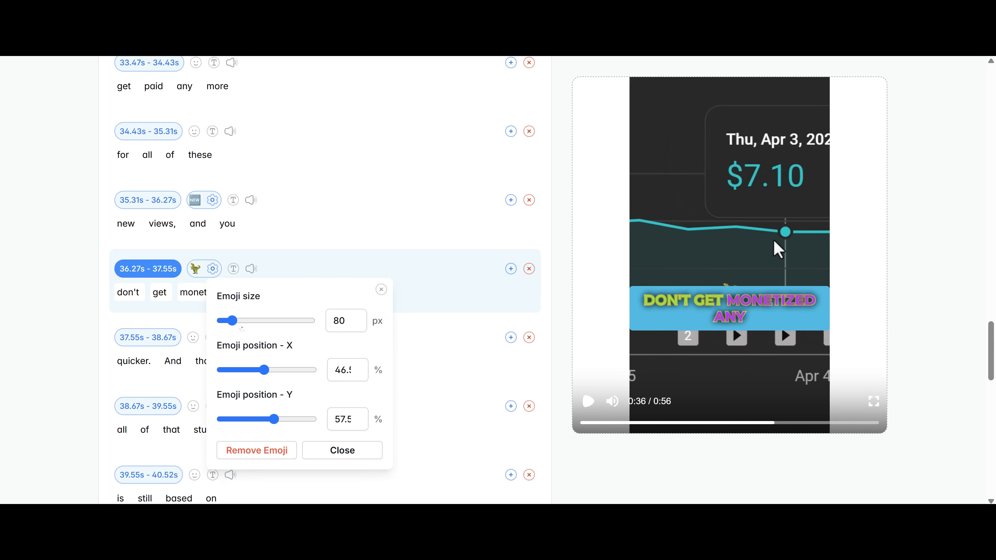
drag(242, 328, 250, 326)
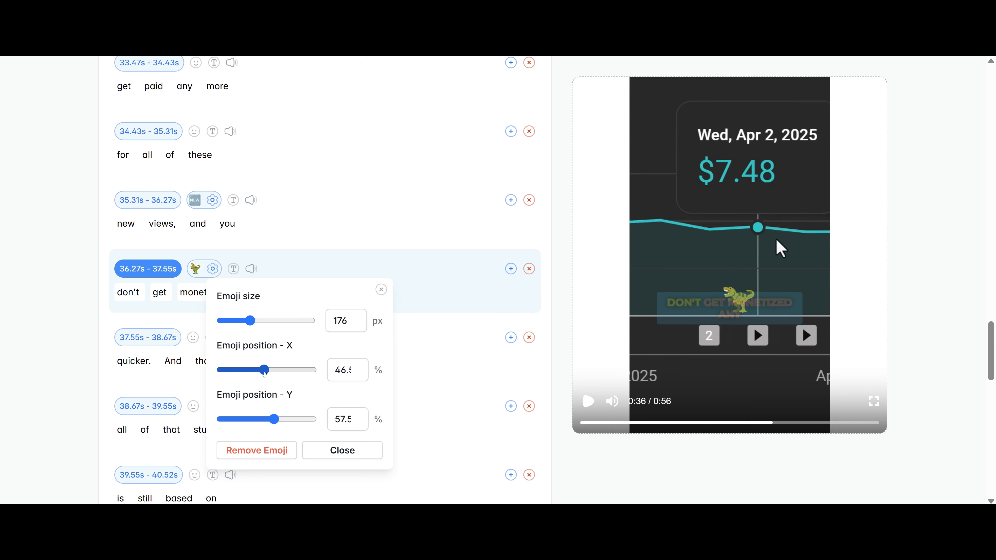
drag(266, 375, 265, 374)
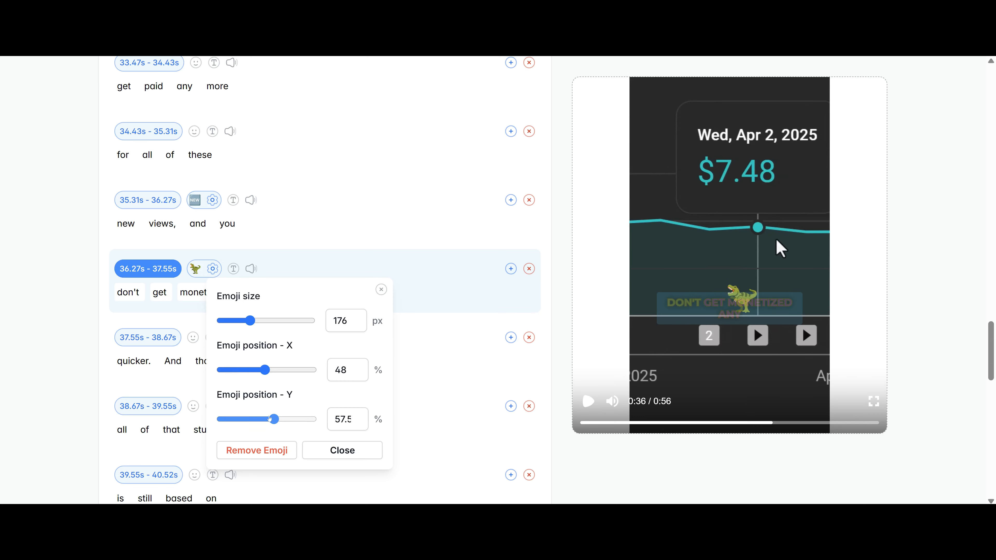
drag(270, 420, 266, 419)
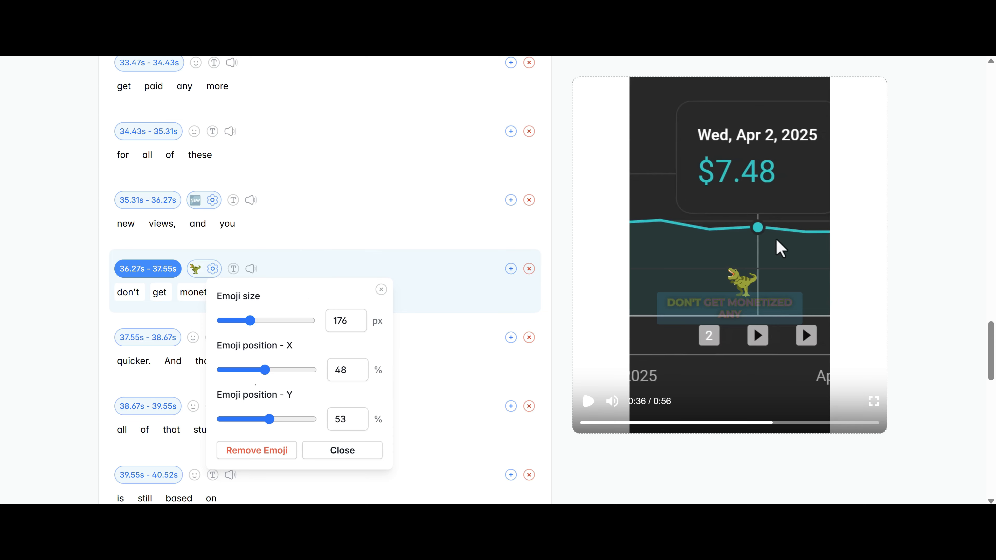
key(Escape)
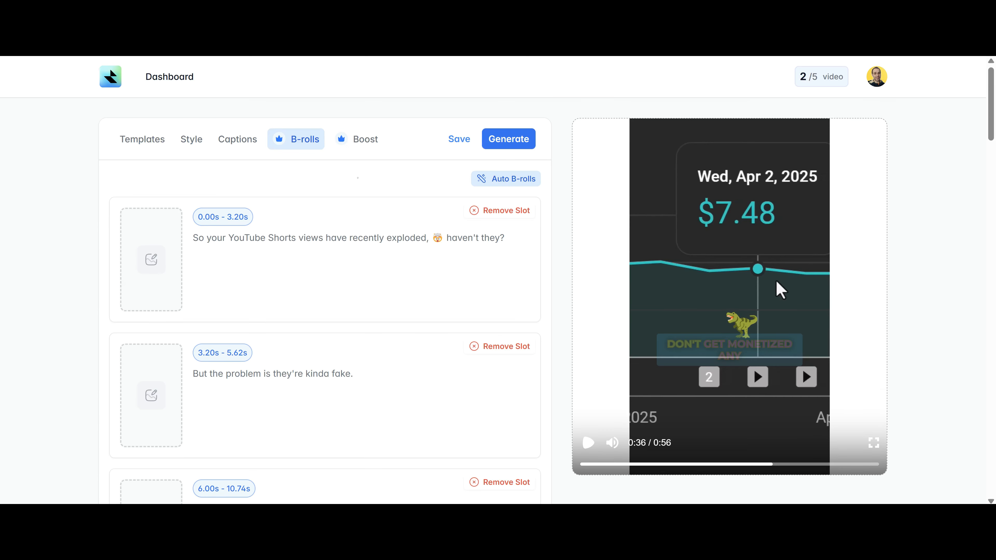
Run Auto B-rolls to fill the B-roll slots with stock footage.
scroll(346, 265, down, 4)
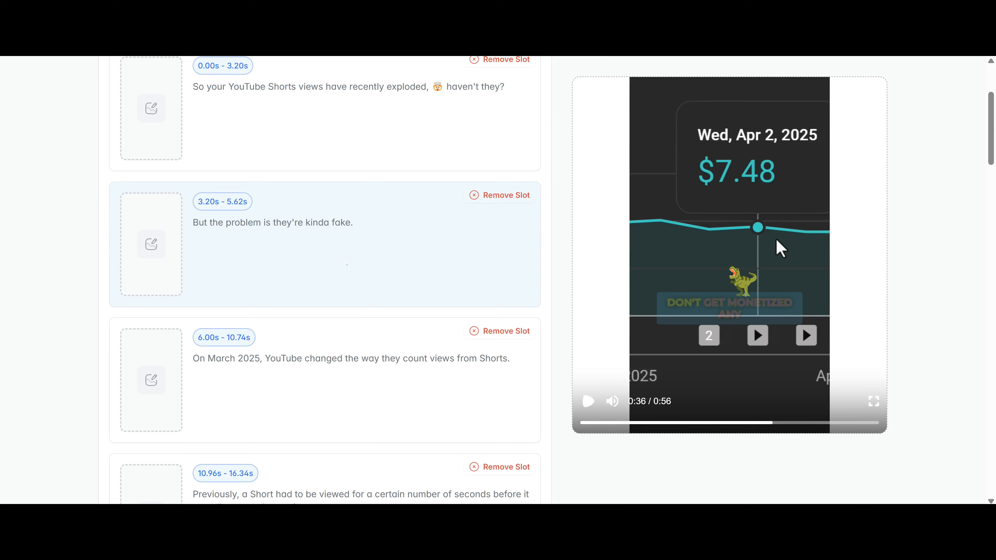
scroll(347, 264, up, 4)
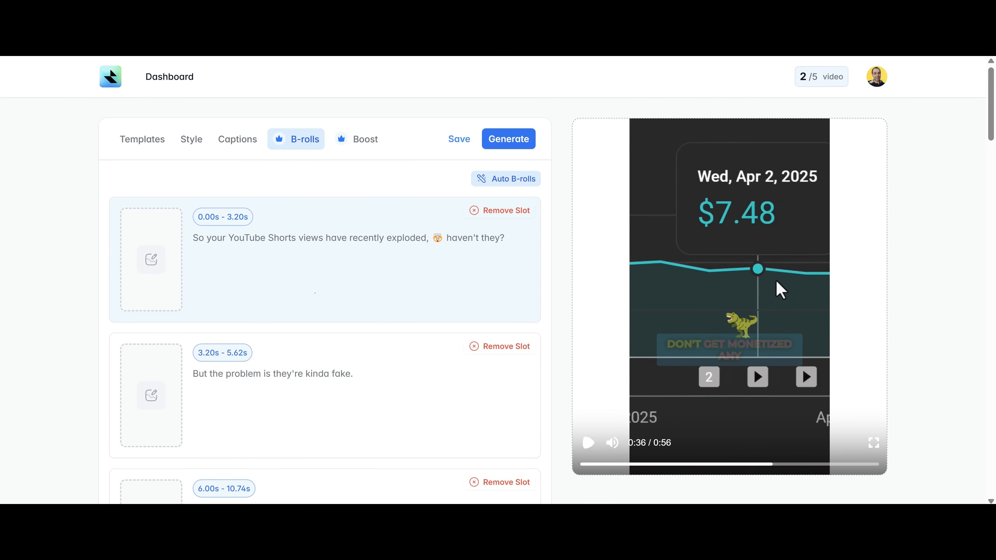
scroll(296, 326, down, 4)
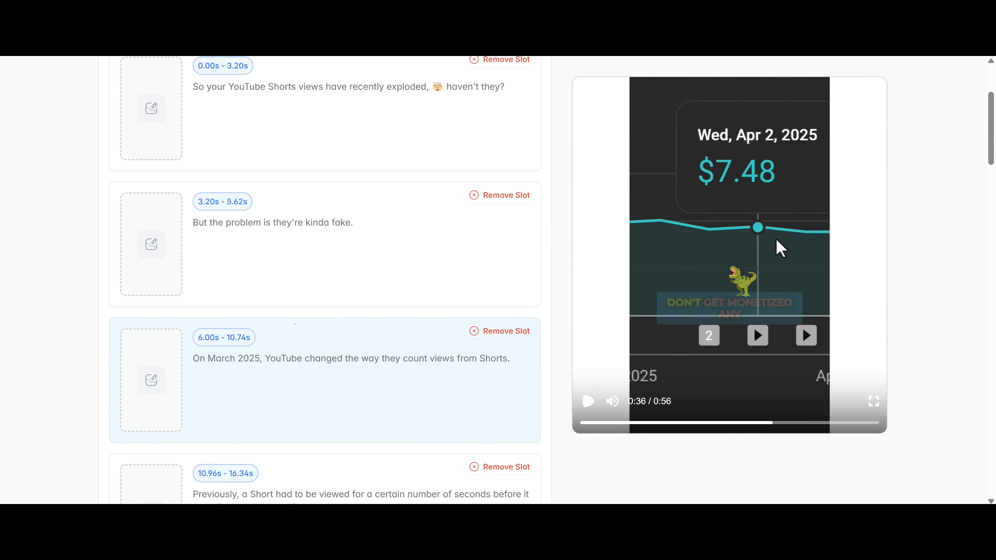
scroll(295, 324, down, 4)
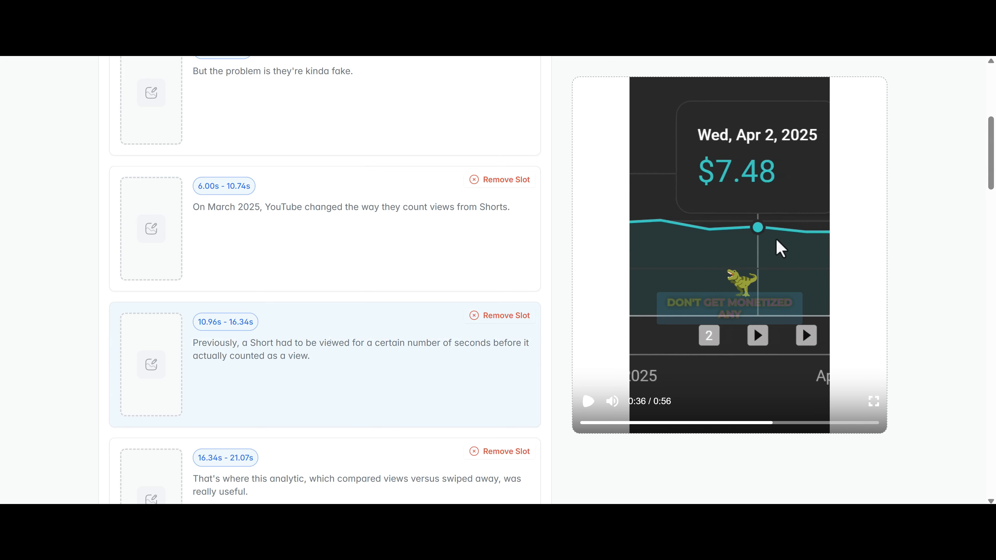
scroll(216, 285, down, 10)
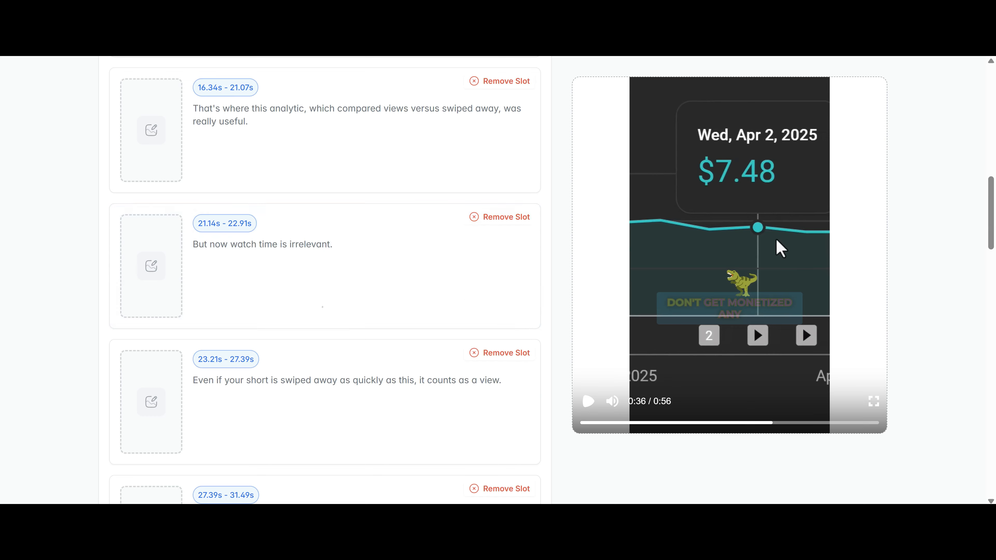
scroll(323, 307, up, 10)
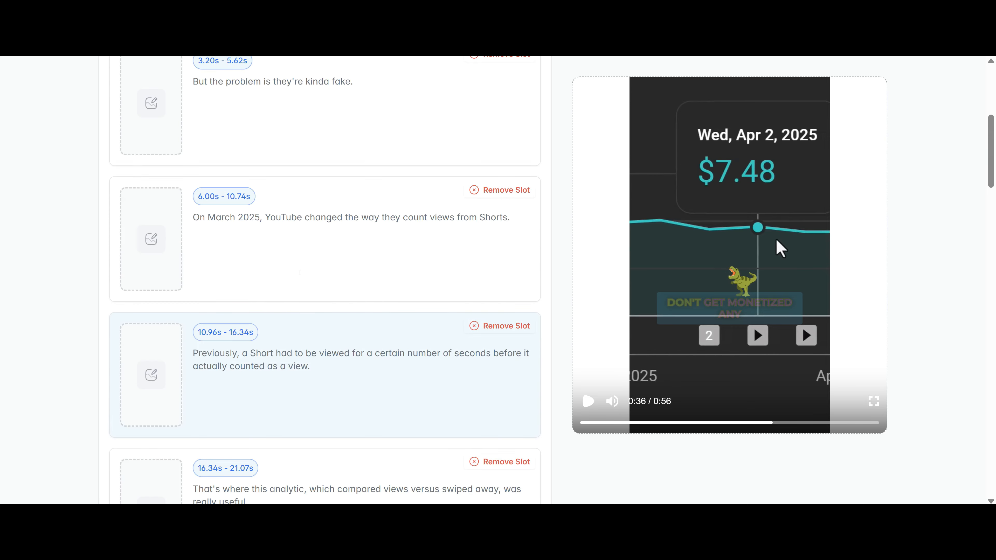
scroll(323, 353, up, 6)
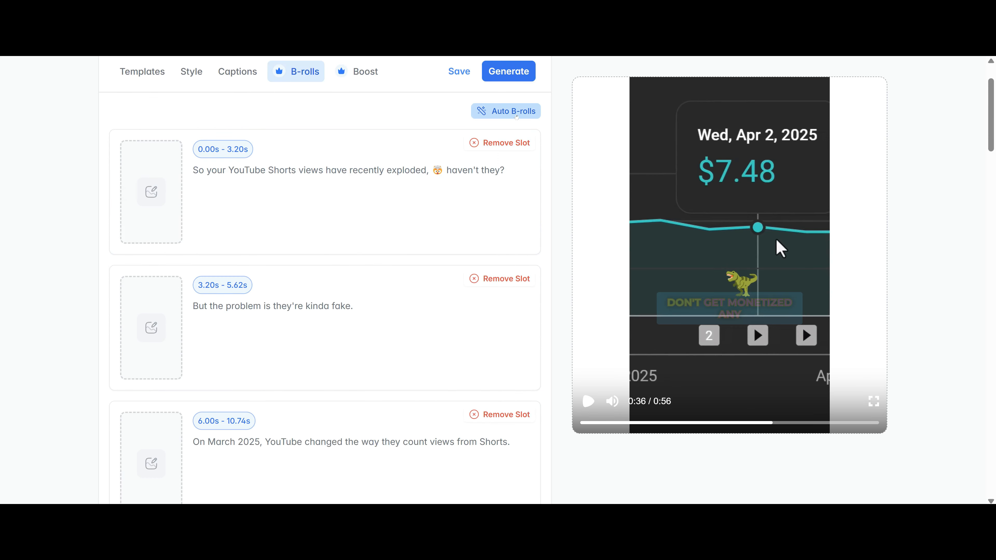
click(517, 117)
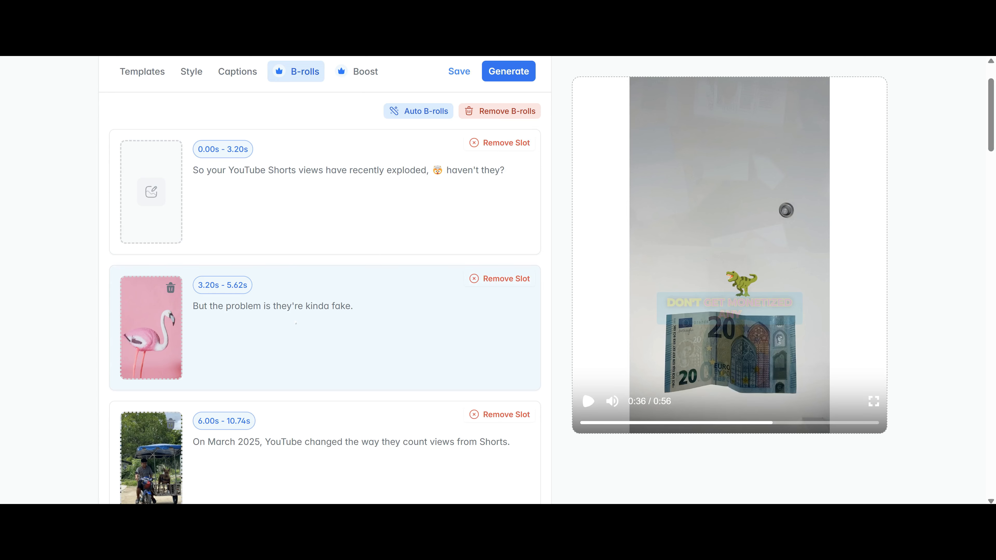
Review the generated clips, like the flamingo at 3.20s–5.62s and aerial footage at 27.39s–31.49s.
scroll(296, 323, down, 15)
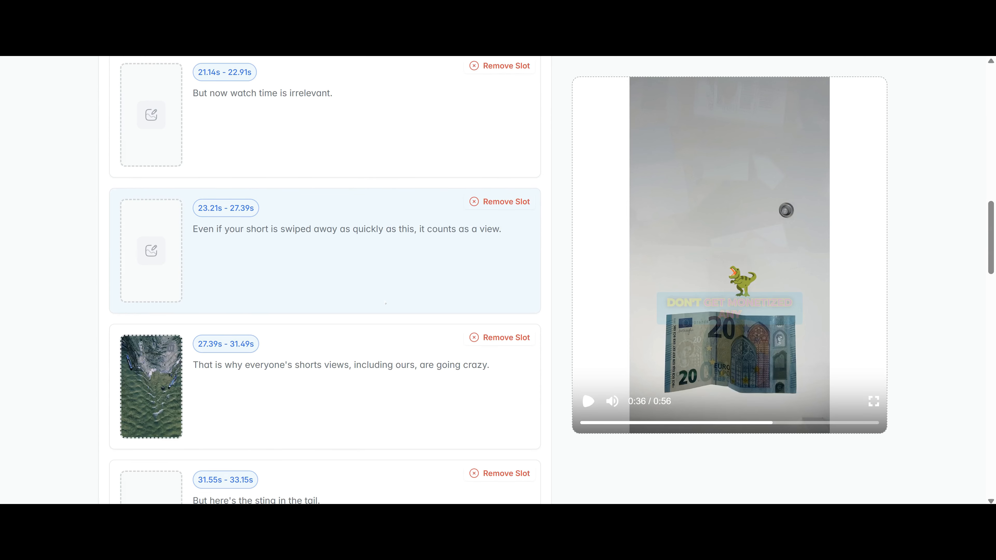
scroll(385, 303, down, 3)
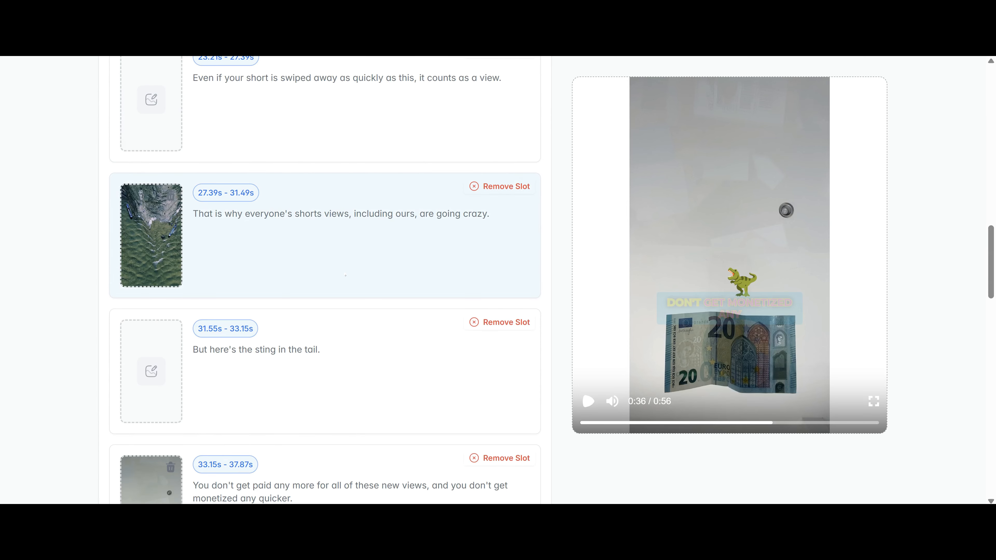
scroll(346, 276, down, 3)
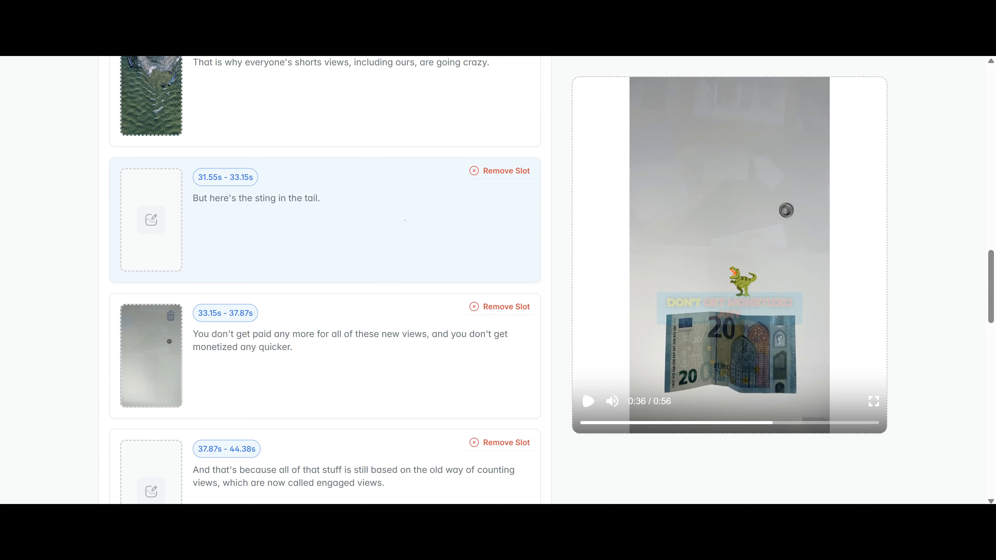
mouse_move(177, 387)
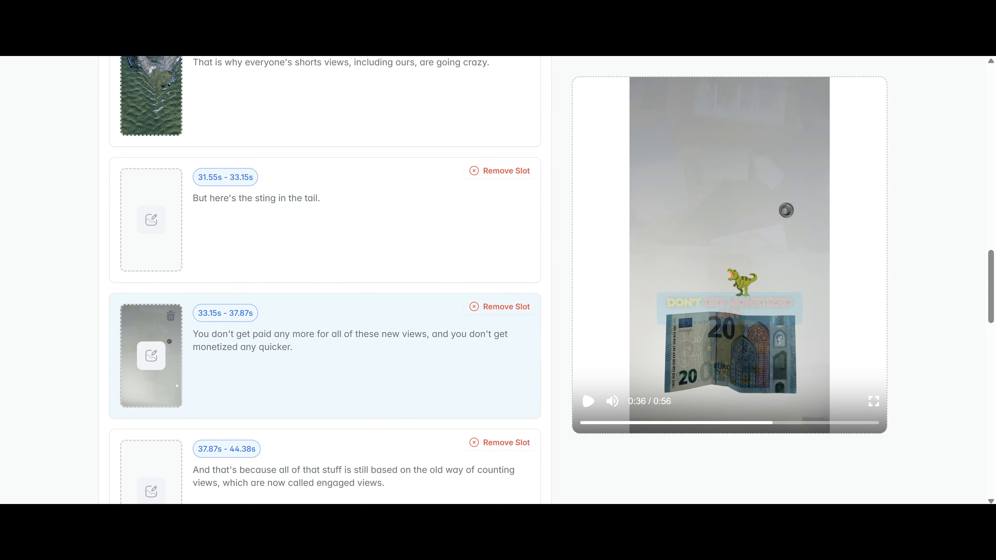
scroll(315, 367, down, 3)
scroll(315, 367, down, 3)
scroll(315, 367, up, 20)
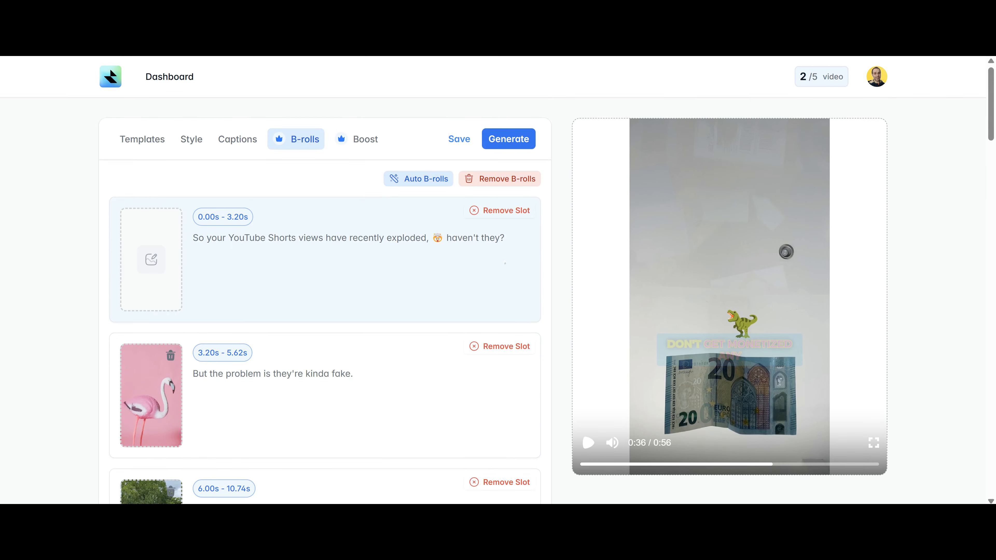
Clear all auto-added B-rolls and open the first slot's media options.
click(506, 182)
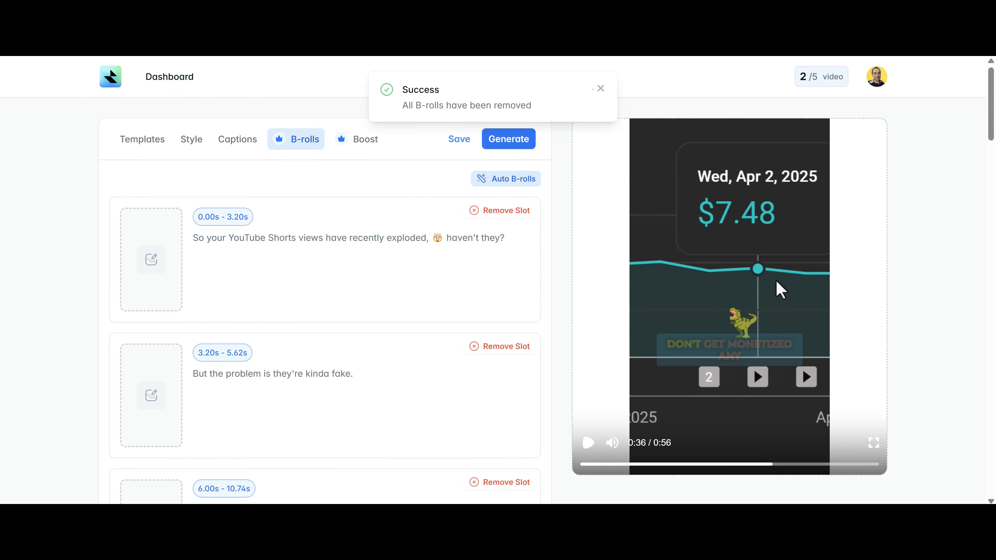
click(151, 259)
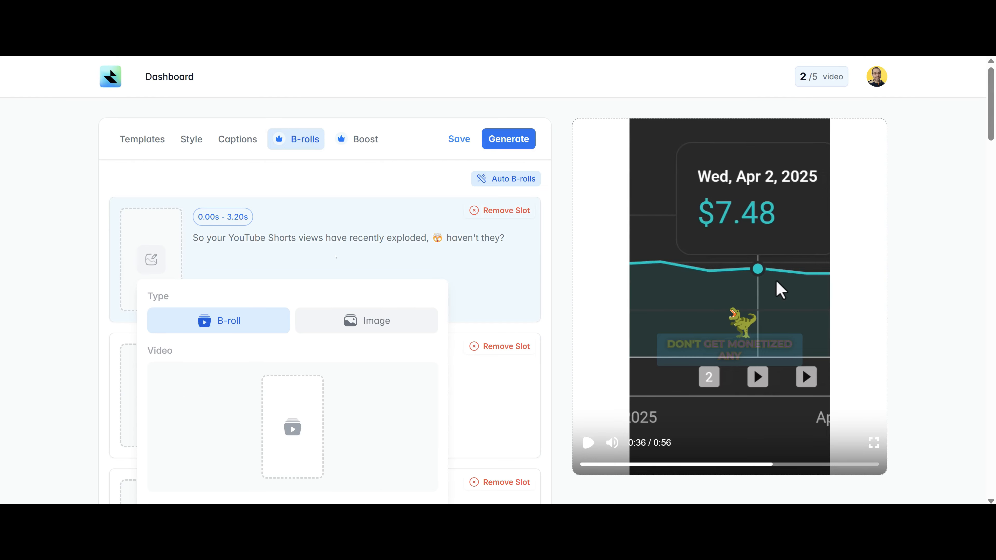
scroll(298, 289, down, 4)
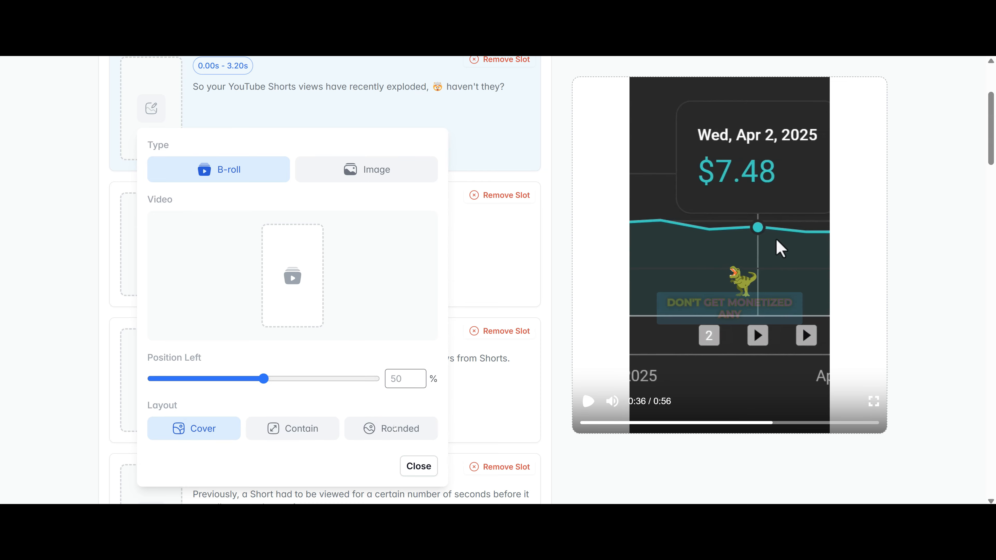
click(293, 429)
scroll(371, 334, up, 4)
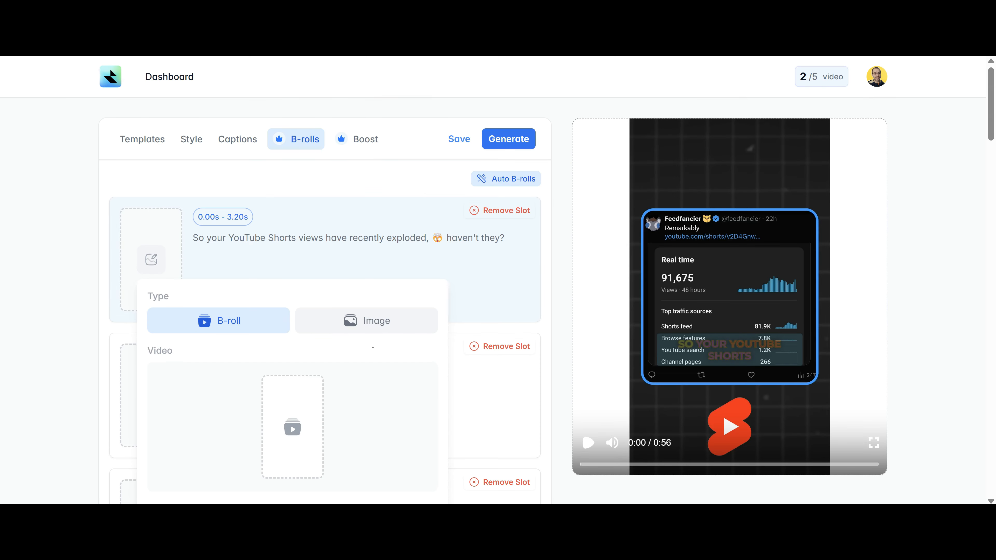
Switch the 0.00s–3.20s slot to image and back to video, then open the Pexels video library.
click(365, 321)
scroll(352, 235, down, 4)
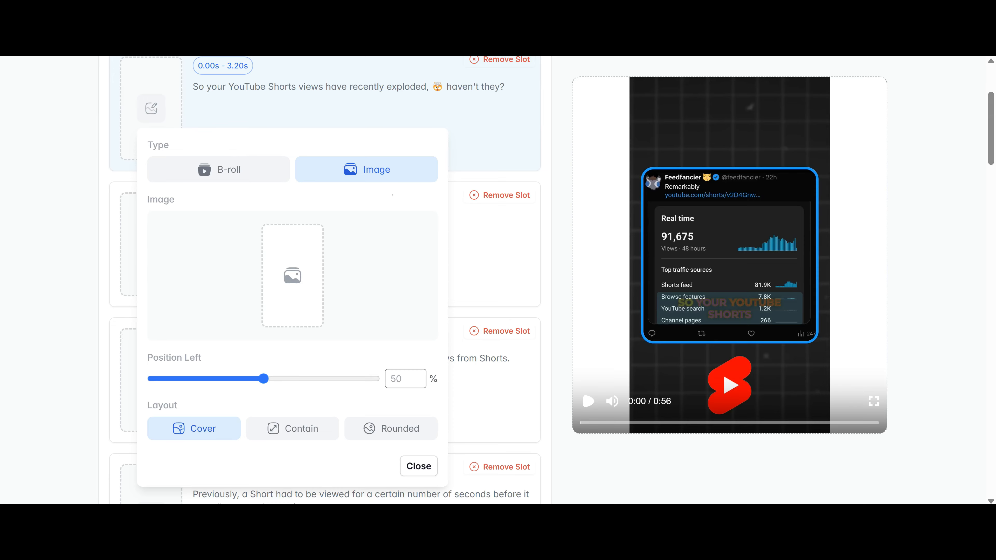
scroll(329, 322, down, 4)
scroll(329, 322, up, 4)
click(219, 169)
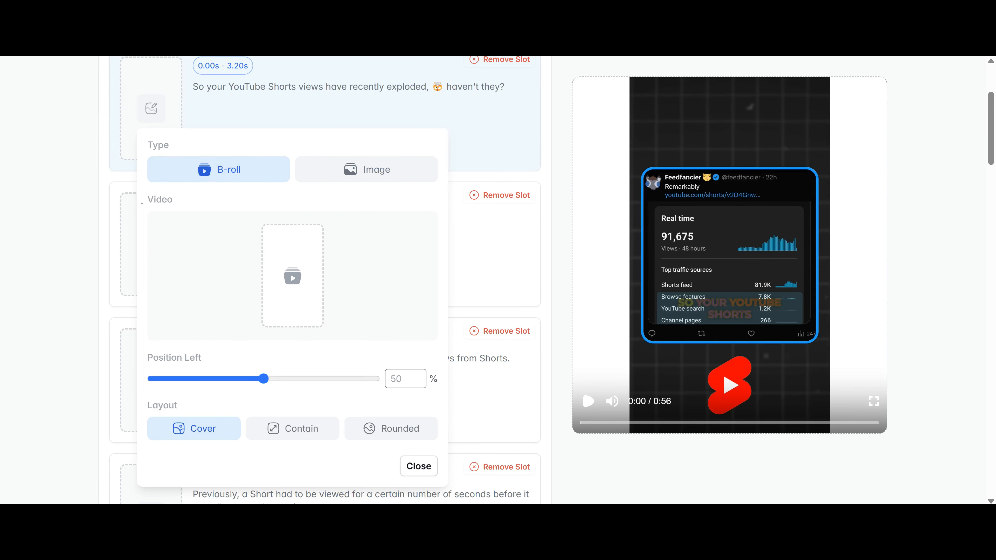
click(418, 466)
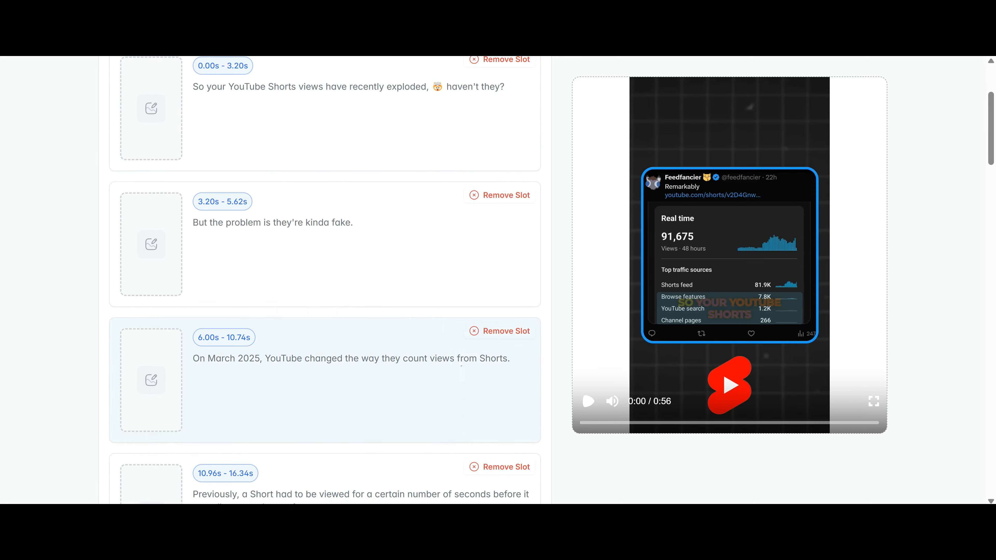
click(151, 108)
click(303, 280)
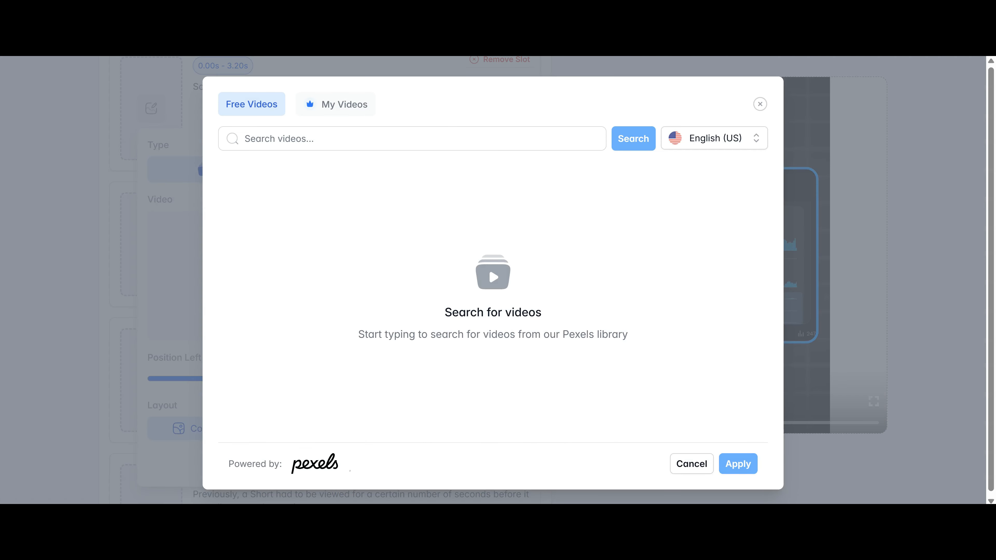
Check the My Videos tab, then return to the Free Videos stock library.
click(337, 104)
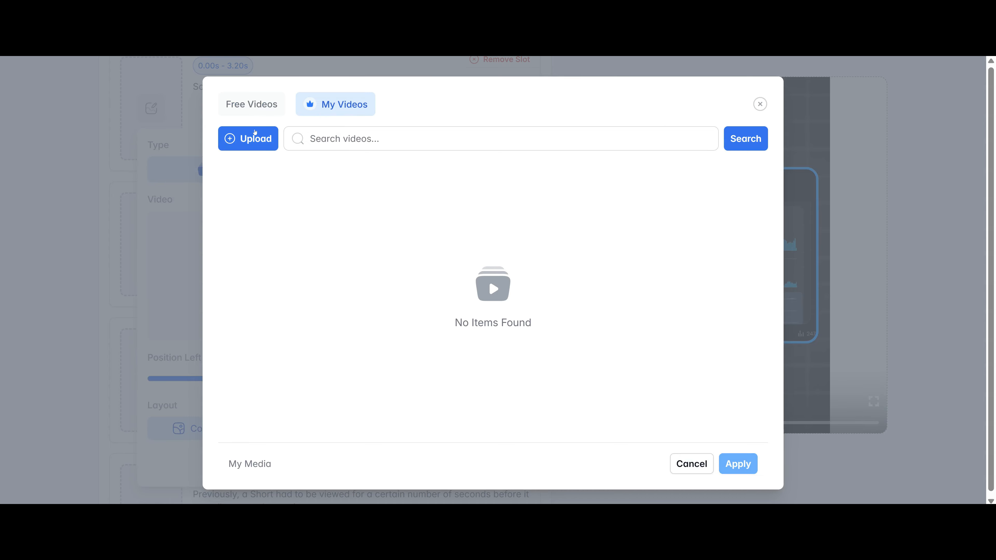
click(252, 104)
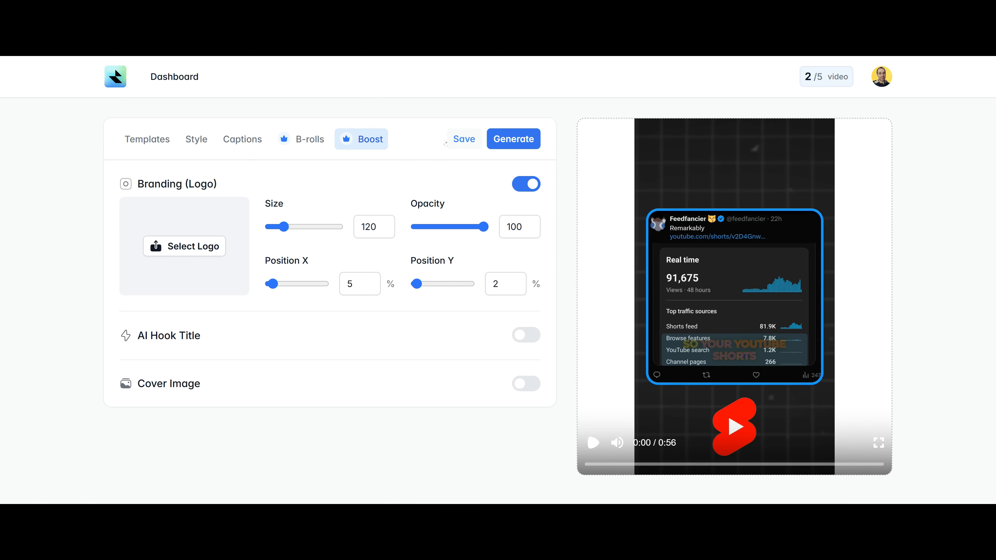
Turn logo branding off and enable AI Hook Title: 'YouTube Shorts Views: Are They Real or Fake?'.
click(526, 184)
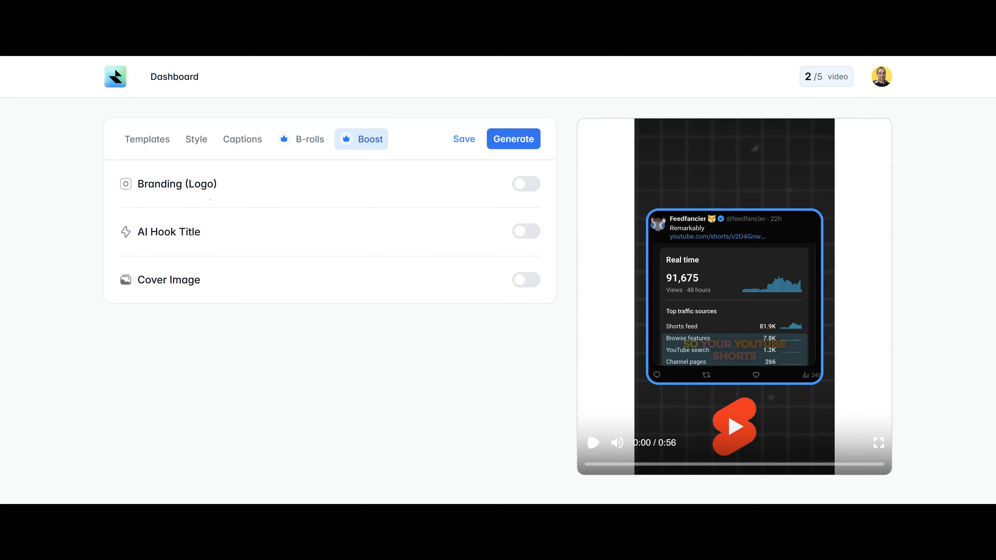
click(532, 185)
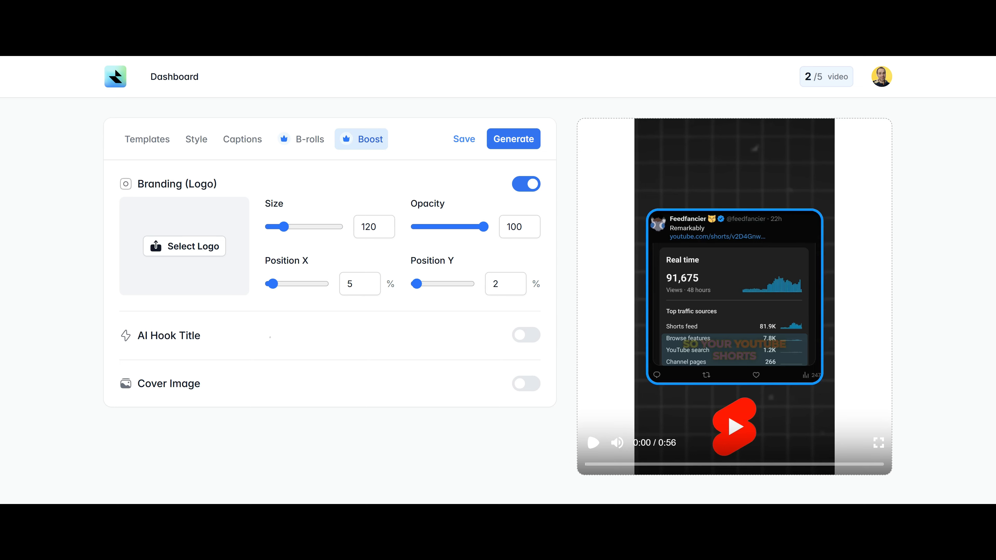
click(533, 187)
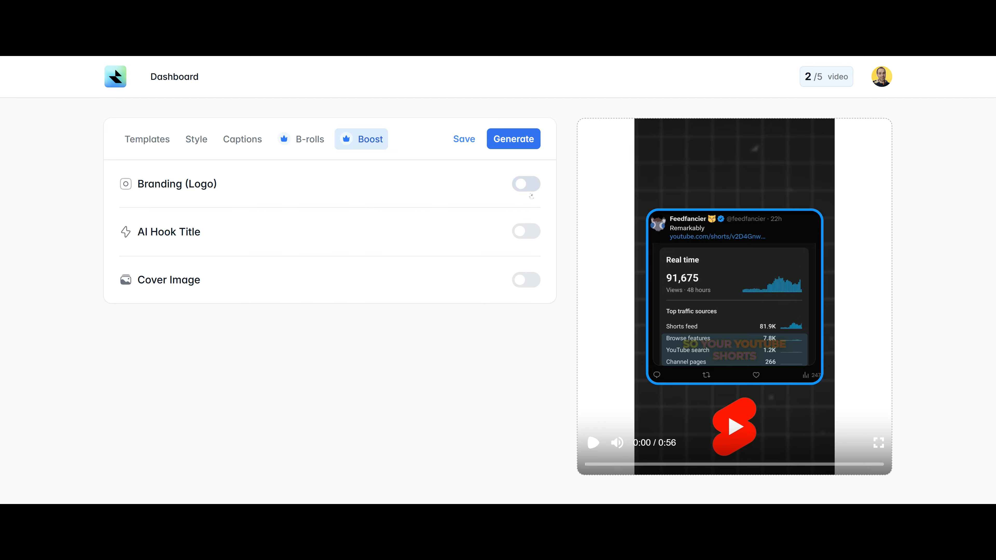
click(525, 235)
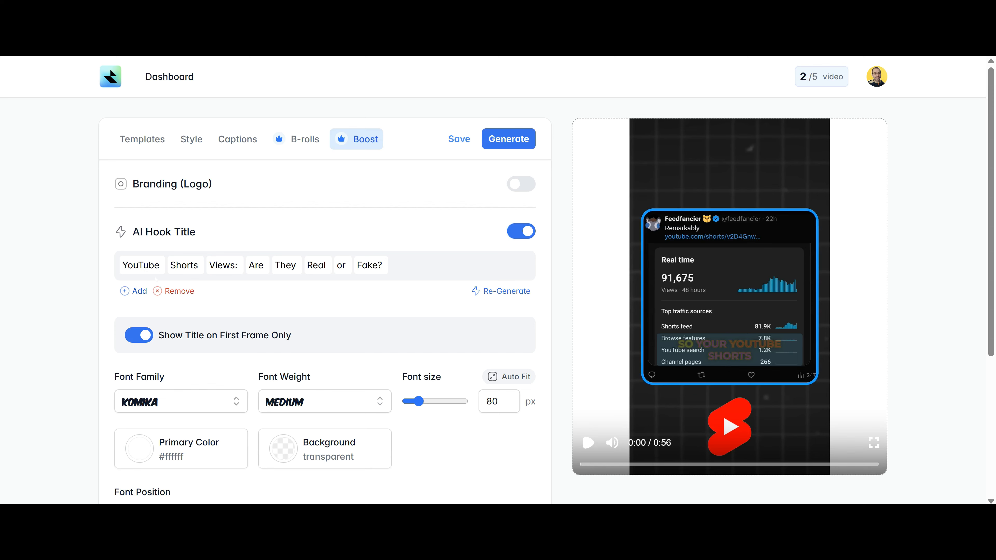
Inspect the word editing options for 'YouTube' and 'Fake?' in the hook title.
click(154, 265)
click(361, 265)
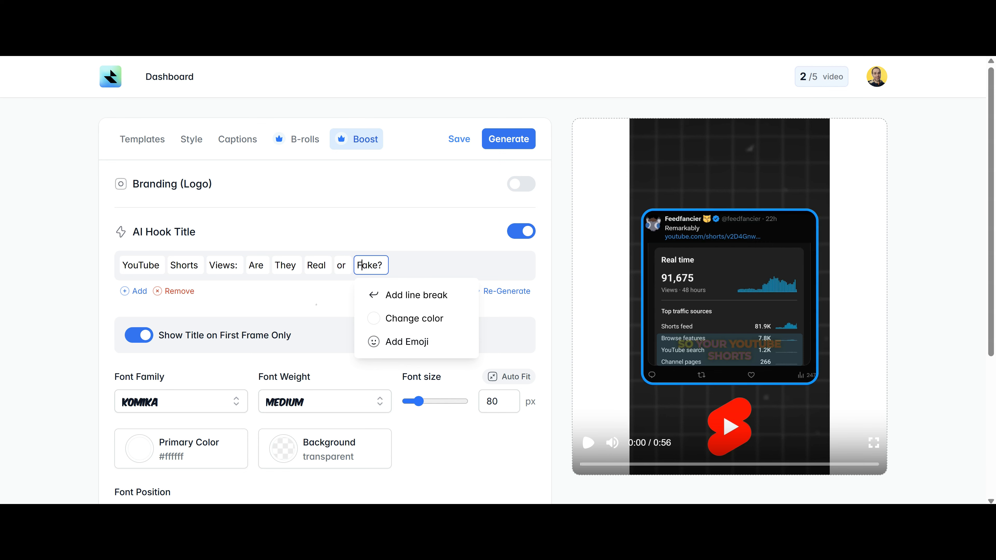
click(176, 343)
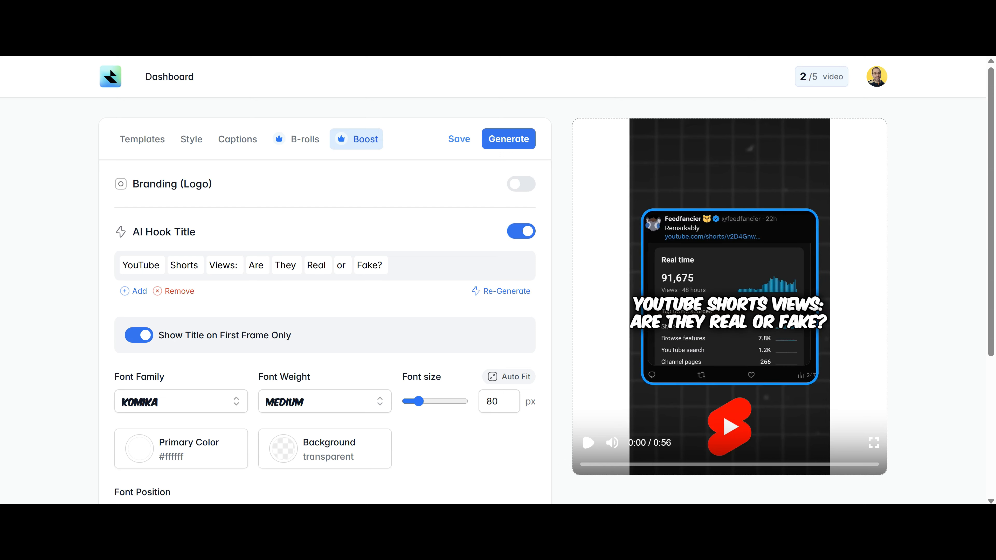
Style the hook title in Poppins Semi-Bold and shrink its font size to about 81 px.
click(217, 405)
scroll(184, 448, down, 5)
click(184, 442)
click(181, 401)
scroll(185, 455, down, 5)
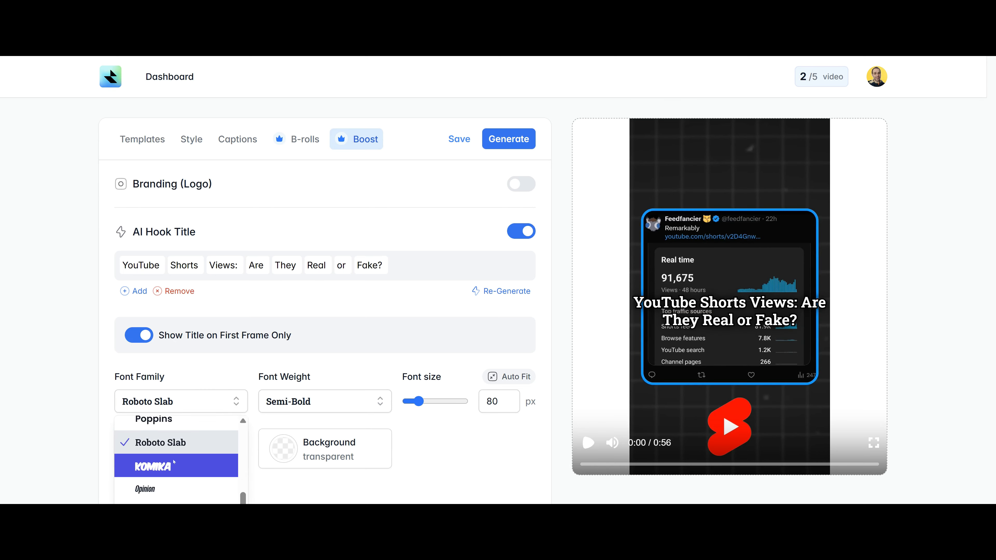
click(186, 424)
click(337, 406)
scroll(353, 467, down, 1)
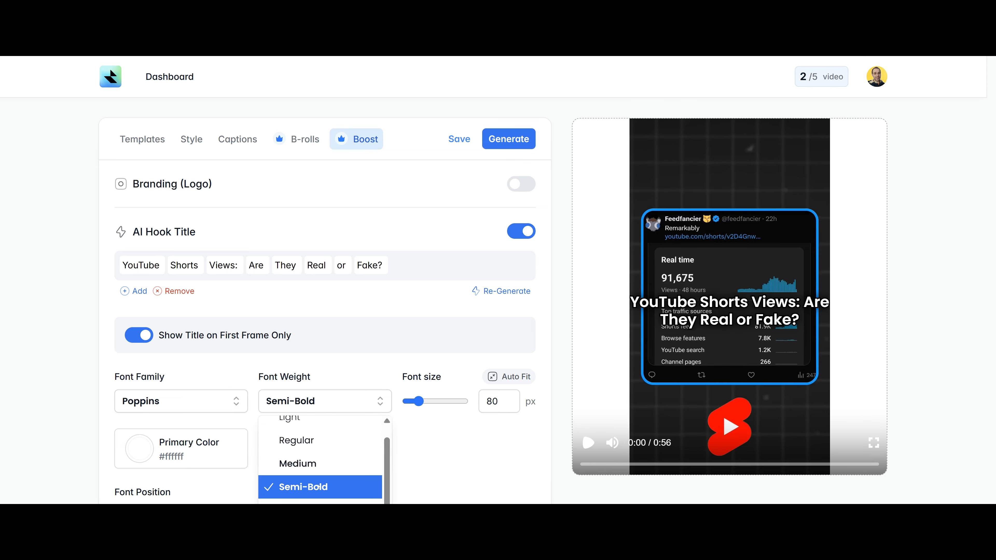
click(366, 459)
scroll(366, 459, down, 4)
drag(419, 251, 430, 258)
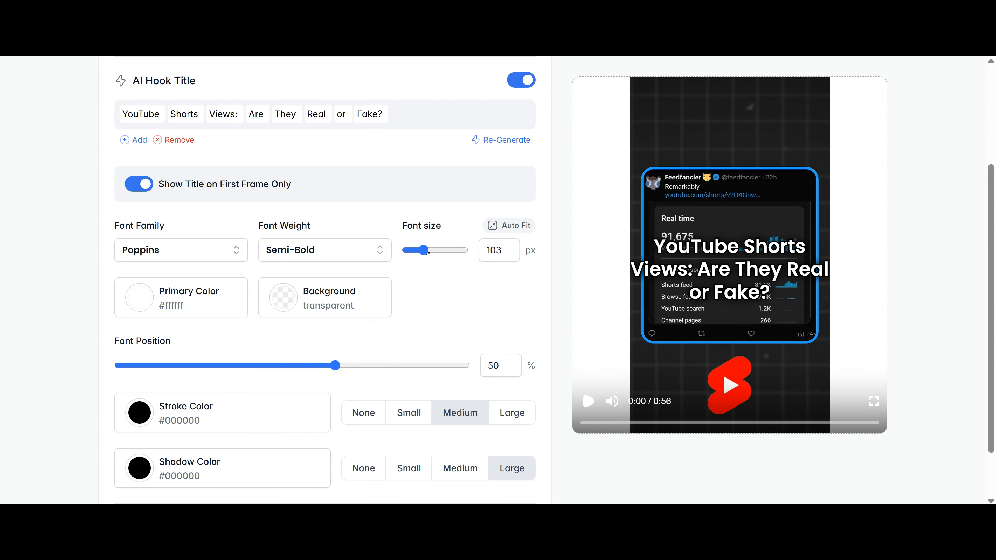
drag(427, 251, 421, 252)
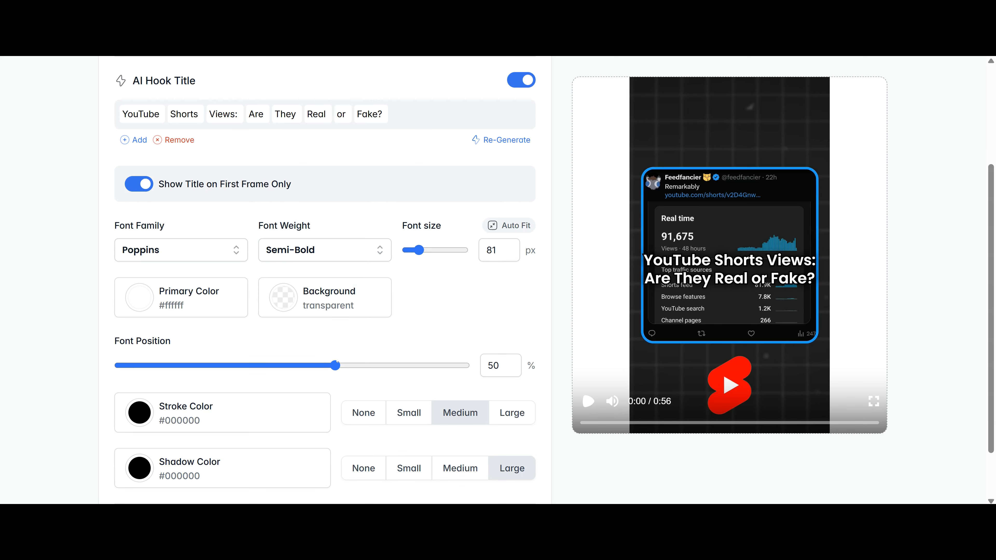
Toggle the cover image on, then back off.
scroll(502, 371, down, 2)
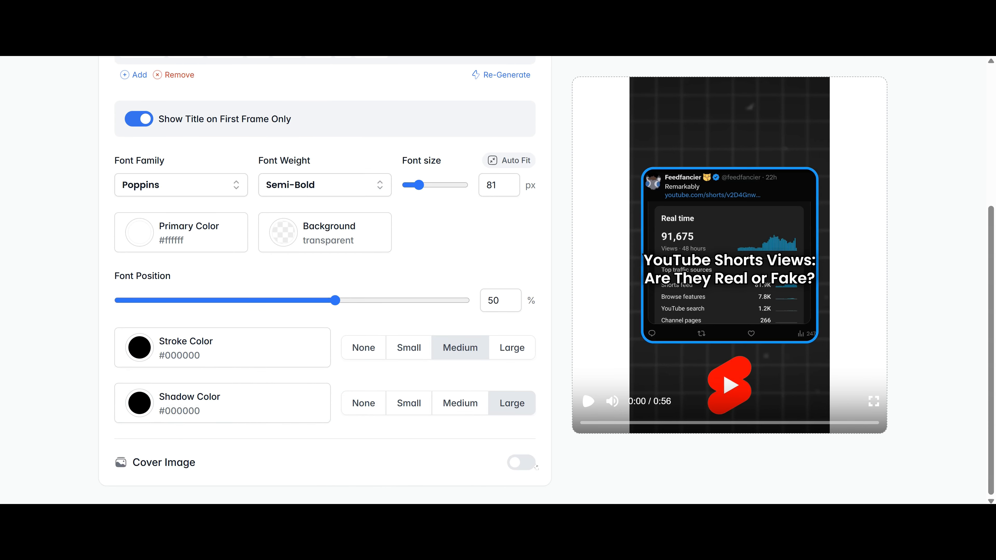
click(522, 463)
click(529, 463)
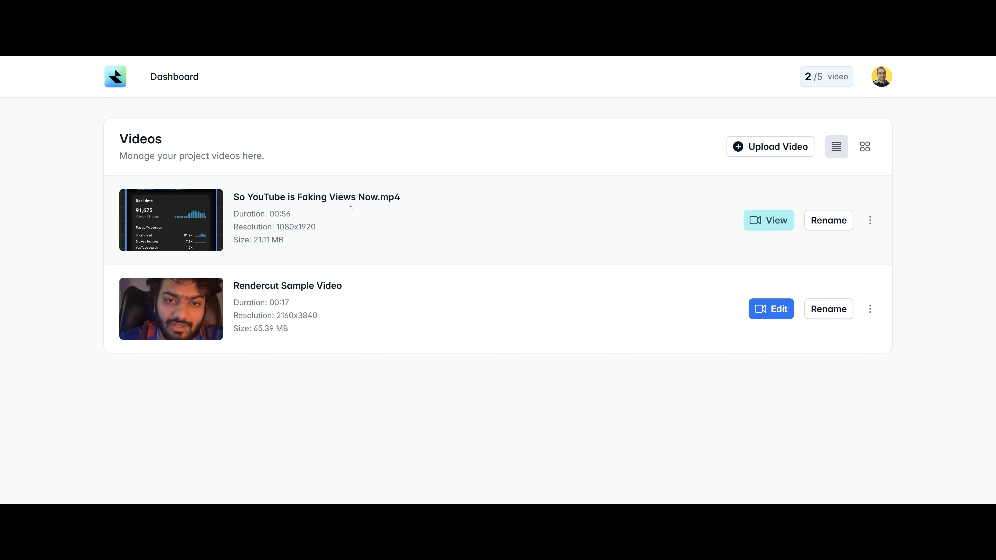
Open 'So YouTube is Faking Views Now.mp4' and play, then pause, the rendered video.
click(768, 220)
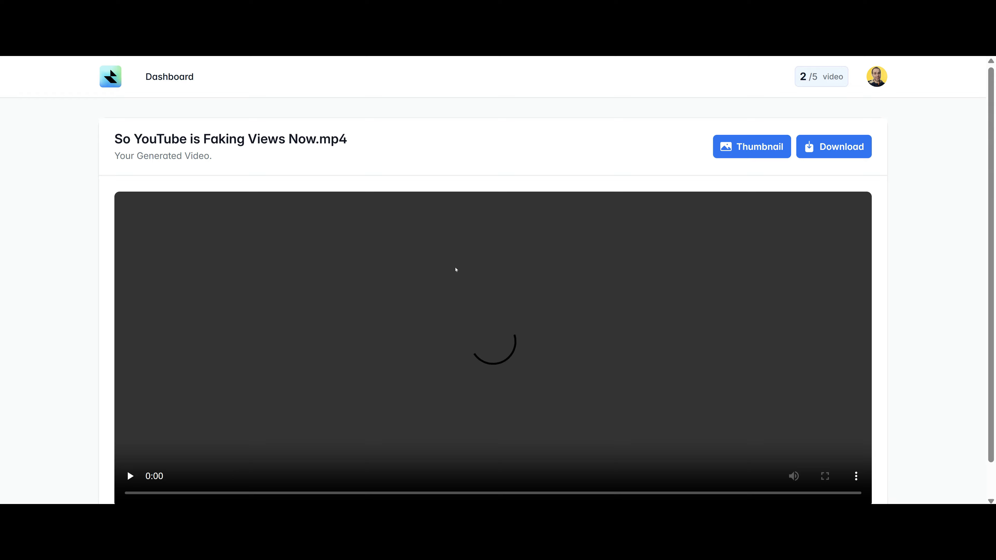
scroll(187, 415, down, 1)
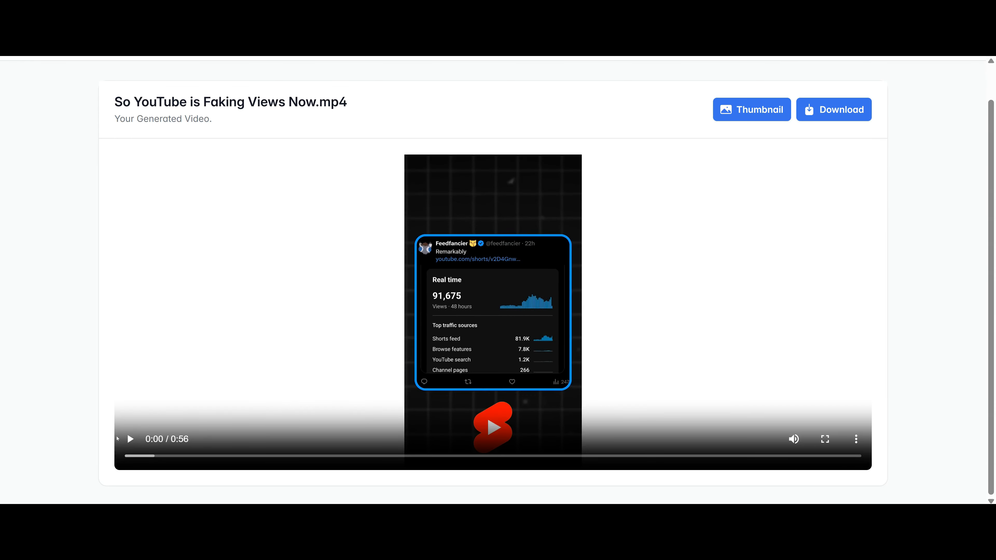
click(133, 443)
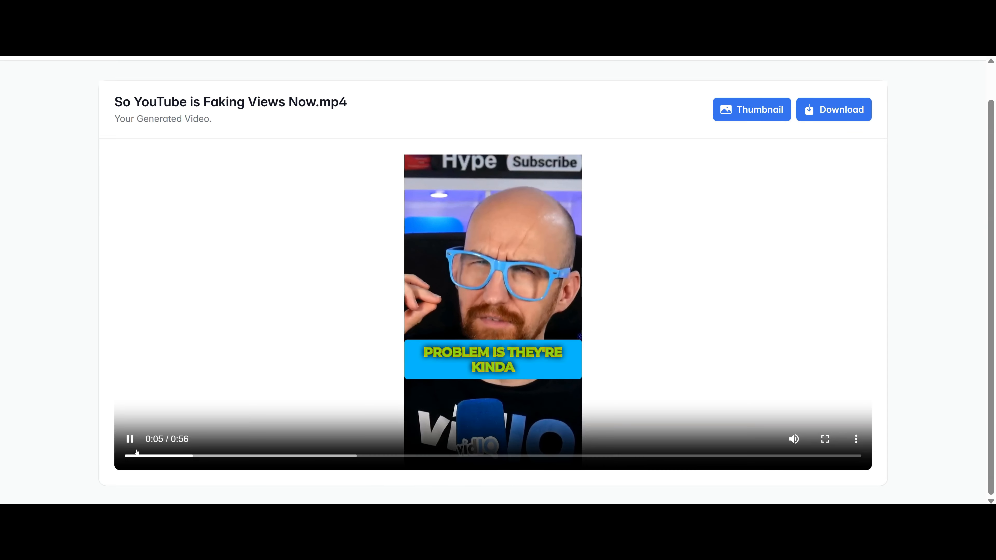
click(131, 442)
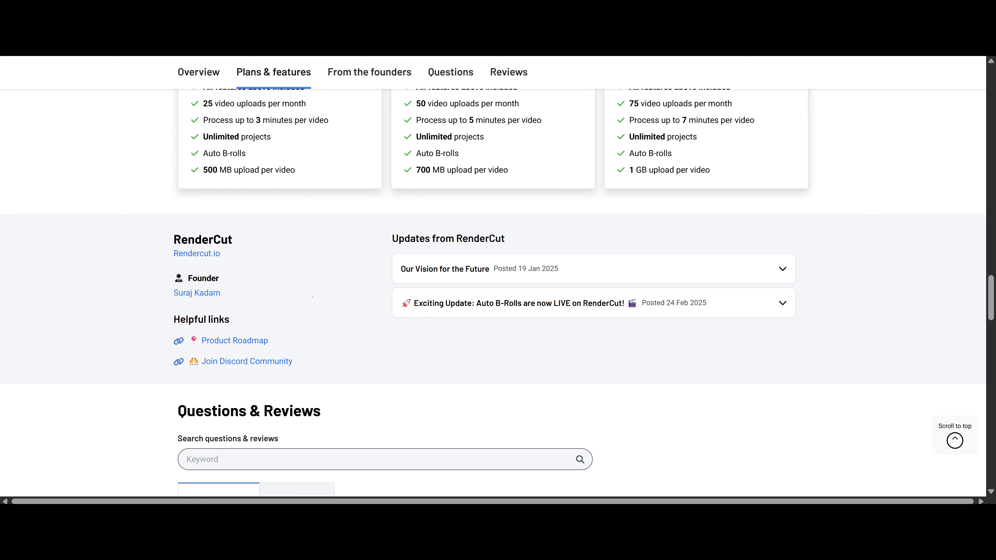
Expand and collapse the 'Our Vision for the Future' founder update, then read through the Questions.
click(659, 269)
click(595, 272)
scroll(219, 186, down, 6)
scroll(340, 267, down, 3)
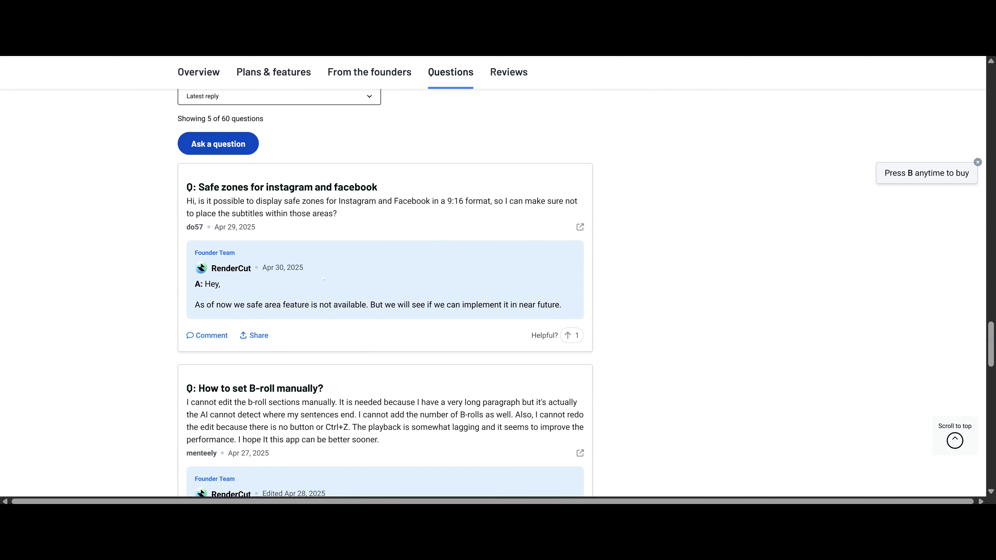
scroll(457, 357, down, 6)
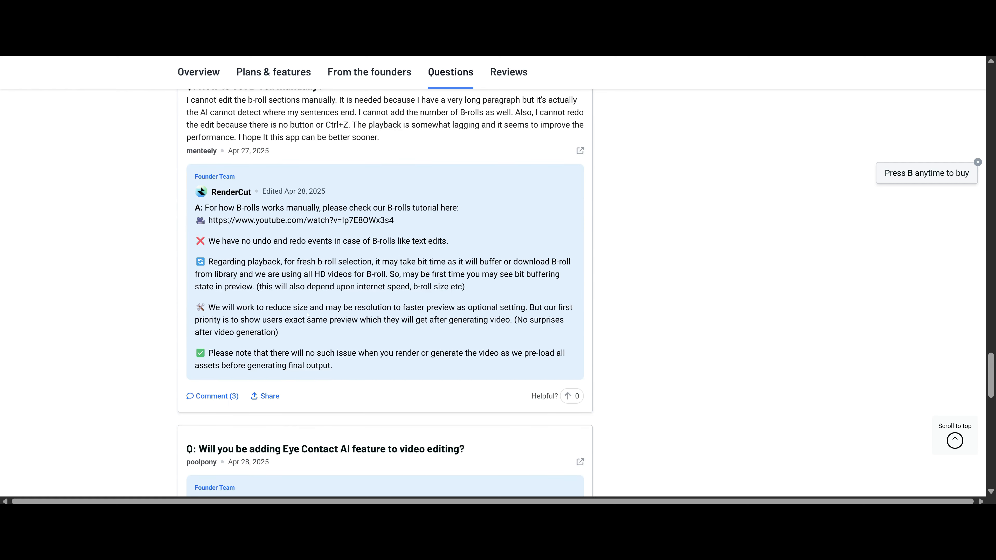
scroll(309, 317, down, 3)
scroll(376, 271, up, 12)
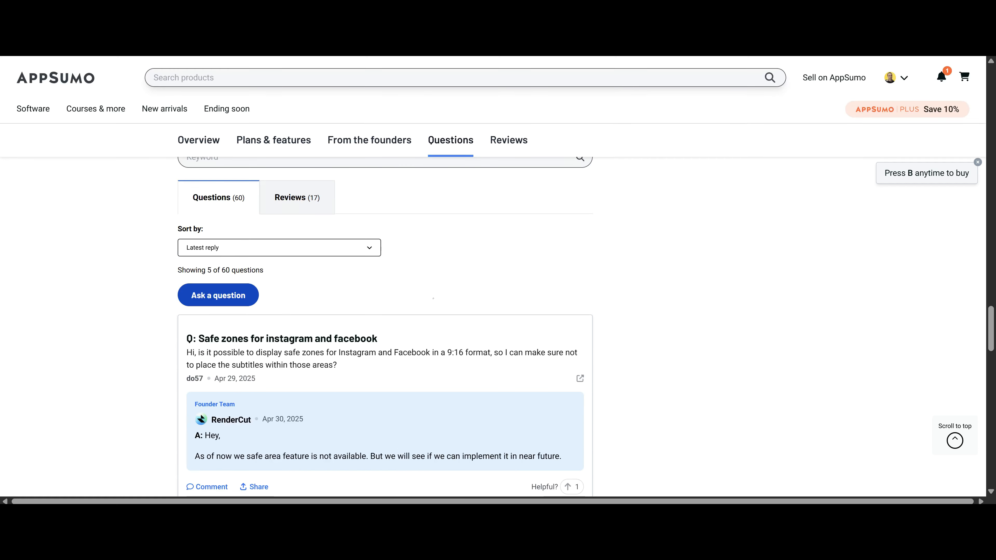
Switch from questions to the Reviews tab and read through the RenderCut customer reviews.
click(297, 197)
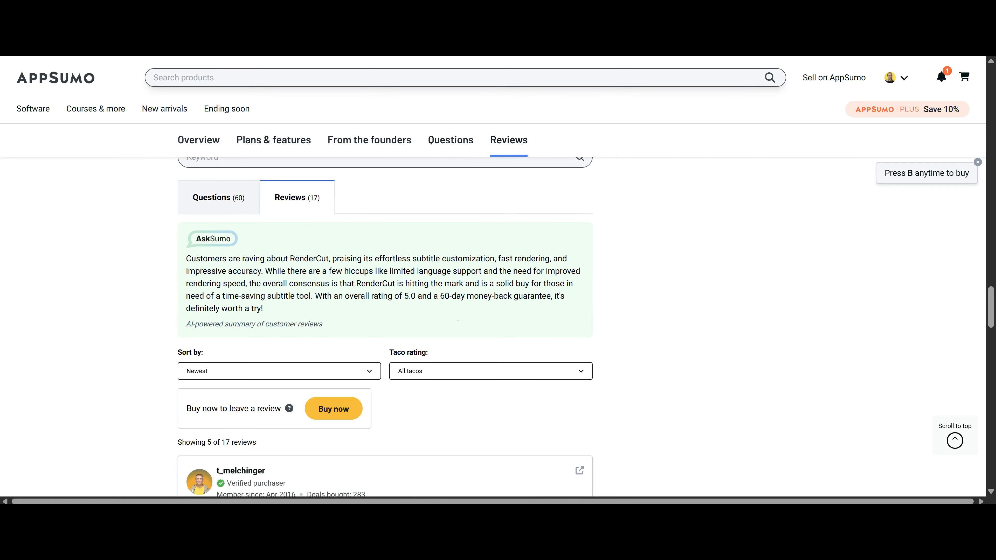
scroll(452, 342, down, 3)
scroll(452, 342, down, 12)
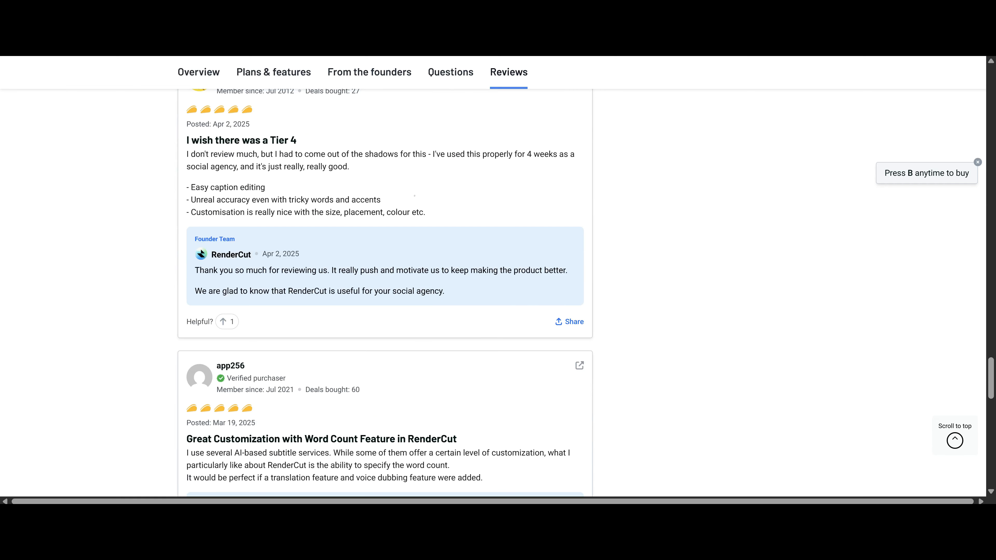
scroll(415, 196, down, 3)
scroll(524, 254, down, 3)
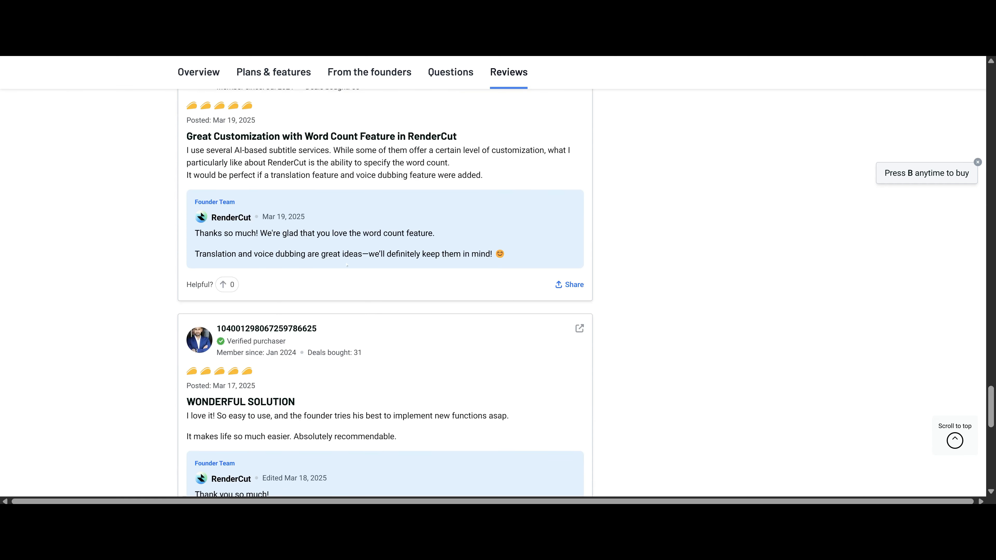
scroll(510, 311, down, 3)
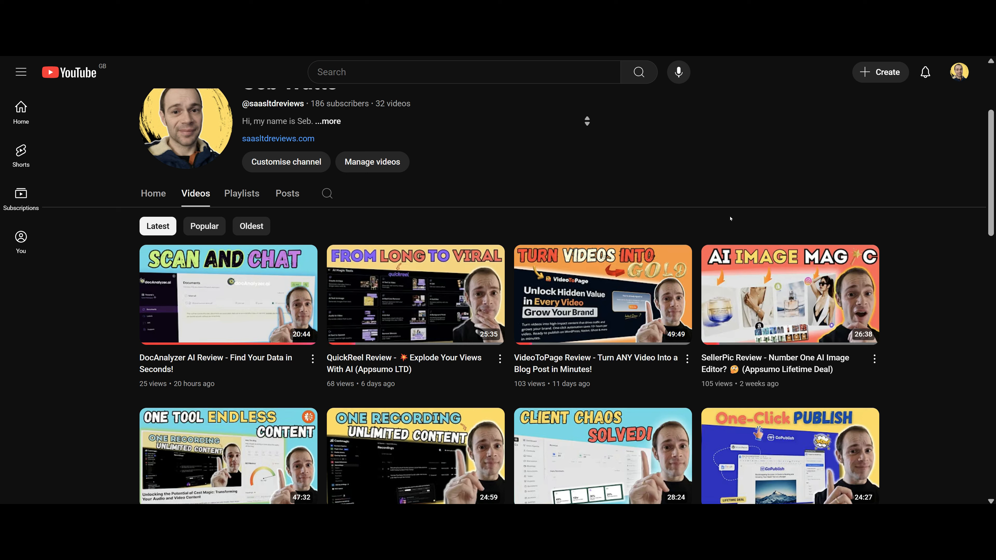
scroll(692, 215, down, 1)
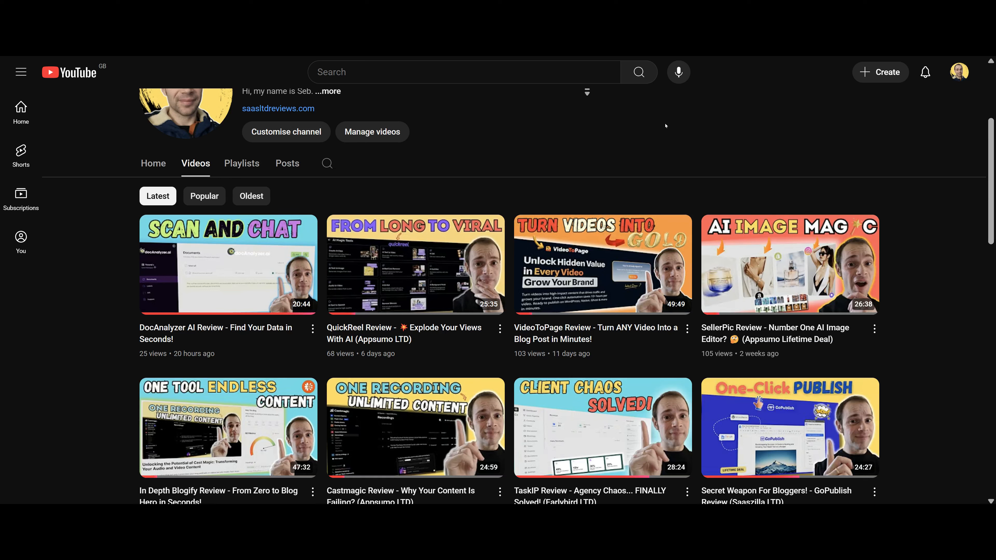